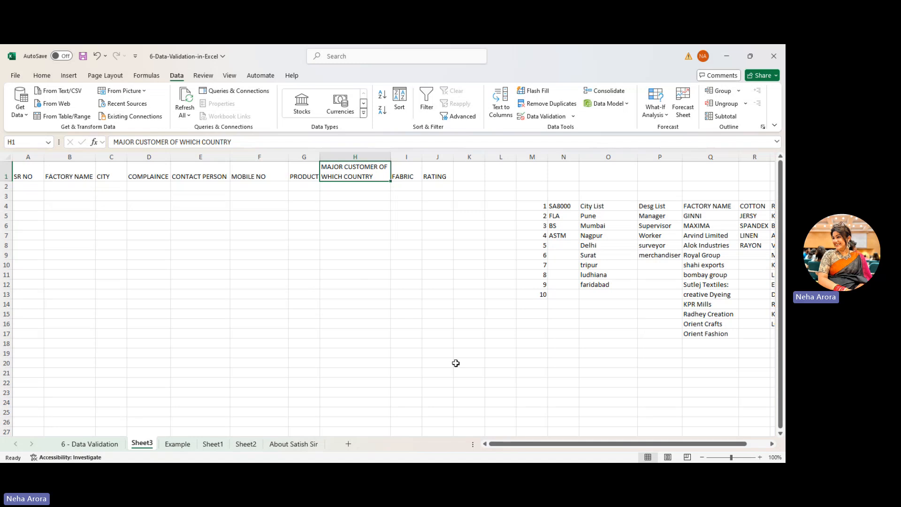
- Make the header row, SR NO through RATING, bold with a yellow fill
mouse_move(546, 444)
left_mouse_down()
mouse_move(563, 446)
mouse_move(535, 445)
left_mouse_up()
left_click(20, 171)
left_click_drag(20, 171, 422, 164)
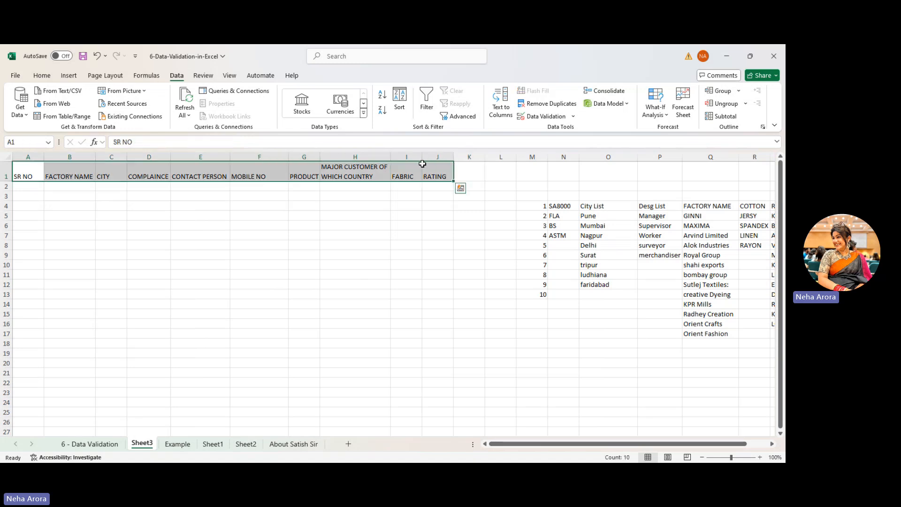
left_click(41, 75)
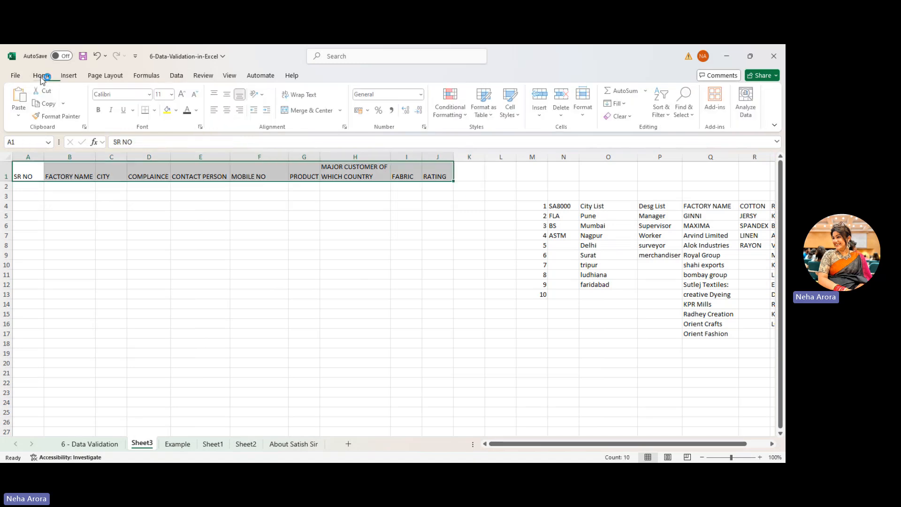
left_click(100, 110)
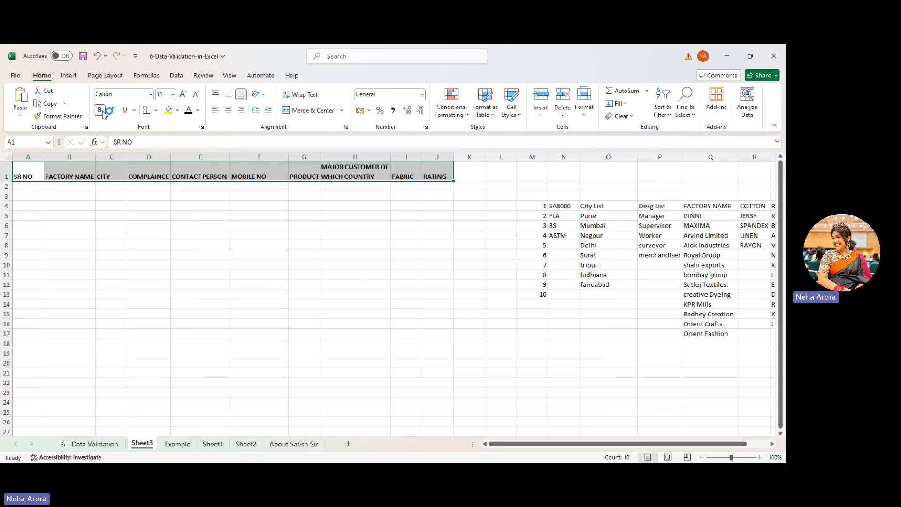
left_click(168, 111)
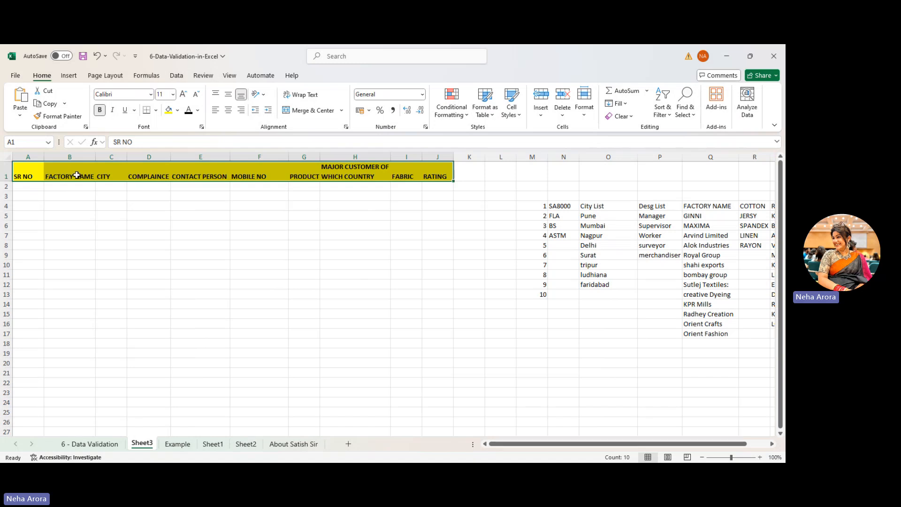
- Widen columns C, E, G and I to fit CITY, CONTACT PERSON, PRODUCT and FABRIC
left_click(120, 169)
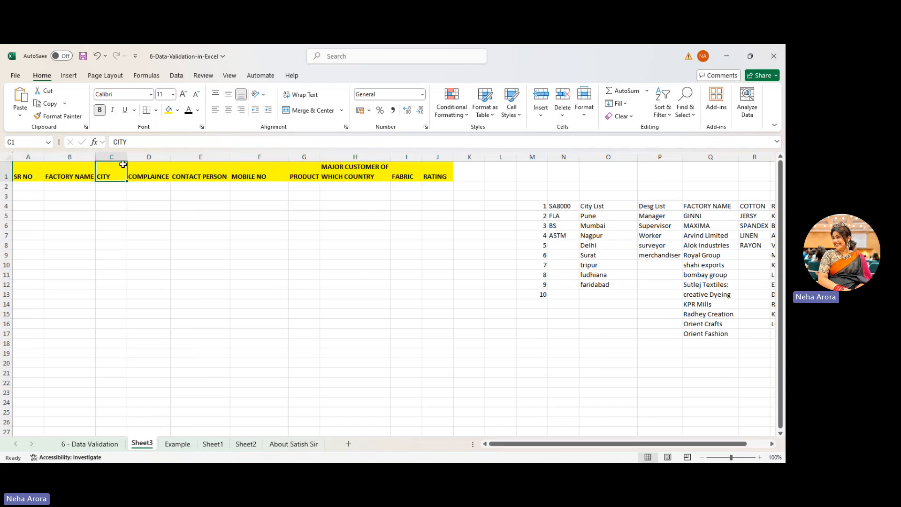
left_click_drag(127, 155, 209, 155)
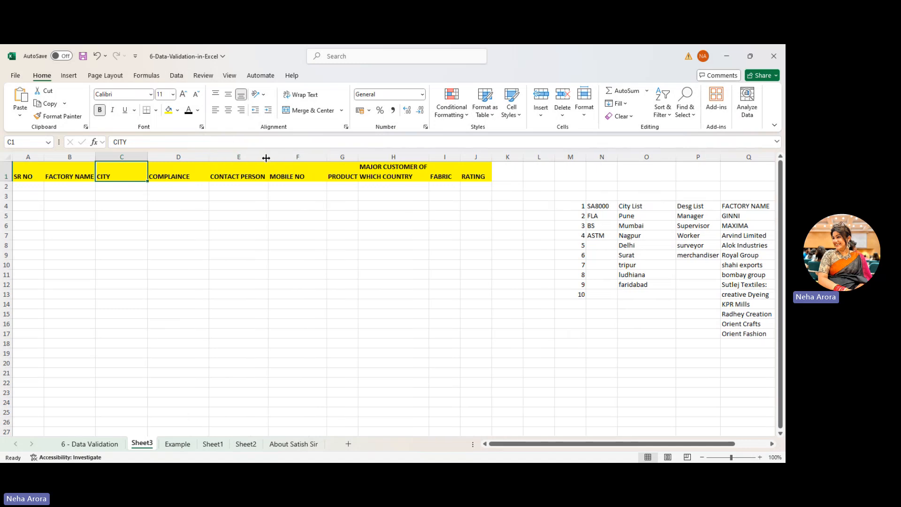
left_click_drag(268, 156, 279, 156)
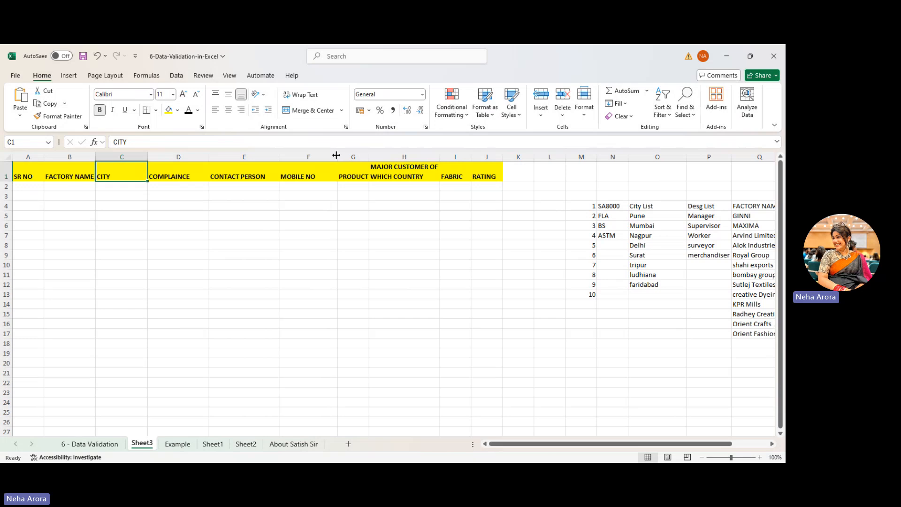
left_click_drag(369, 157, 384, 157)
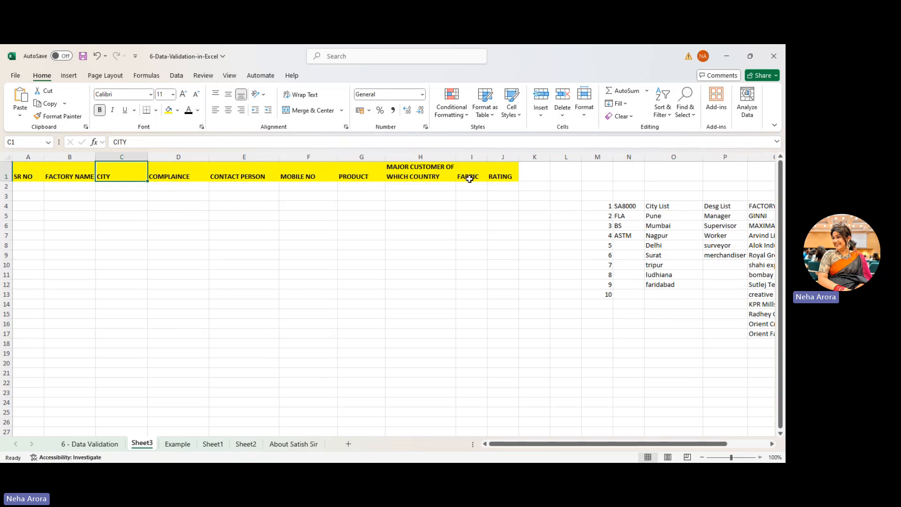
left_click_drag(488, 157, 556, 158)
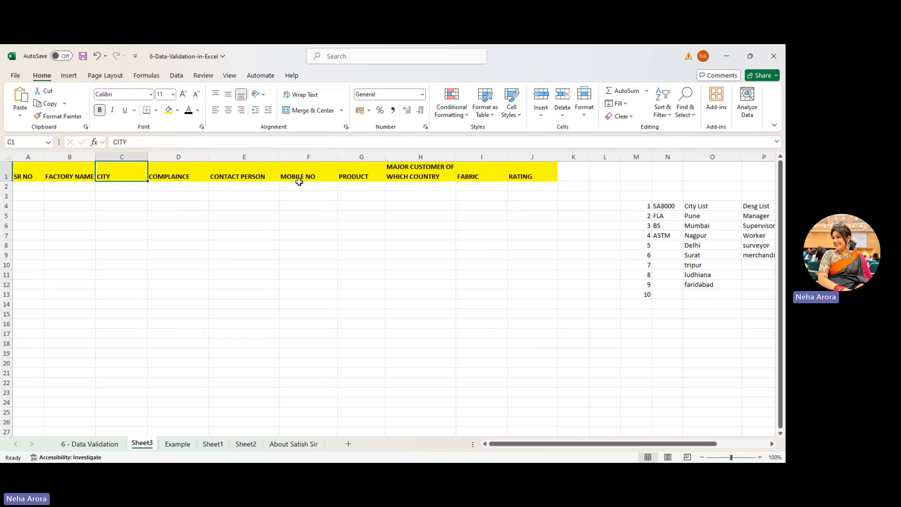
- Apply All Borders to every header cell in A1:J1
left_click_drag(29, 173, 535, 176)
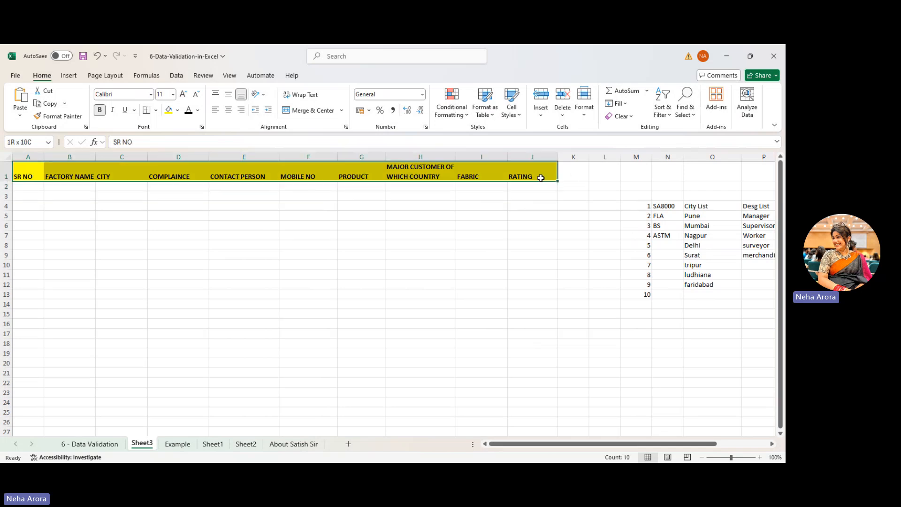
left_click(156, 111)
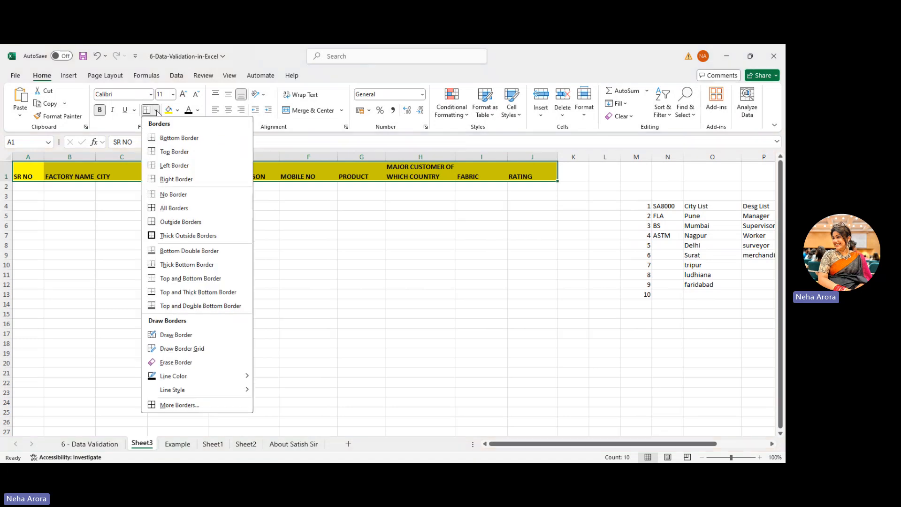
left_click(174, 208)
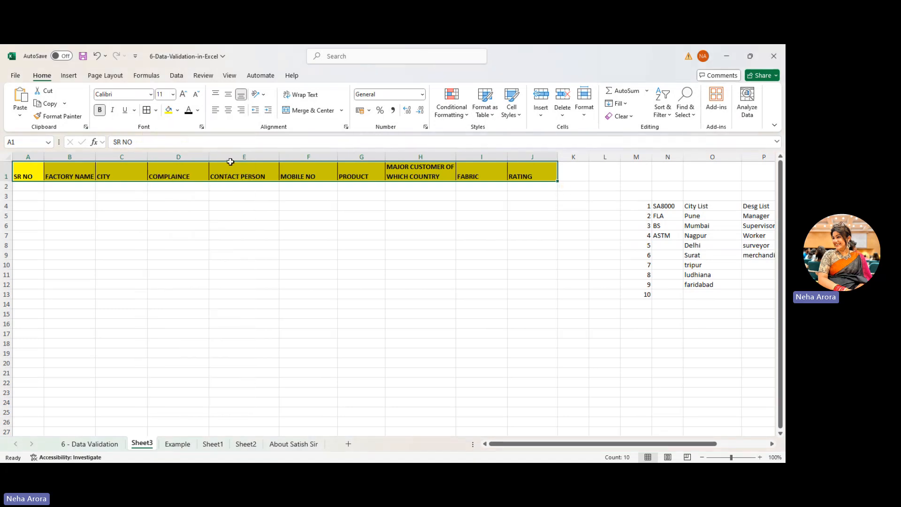
left_click(26, 189)
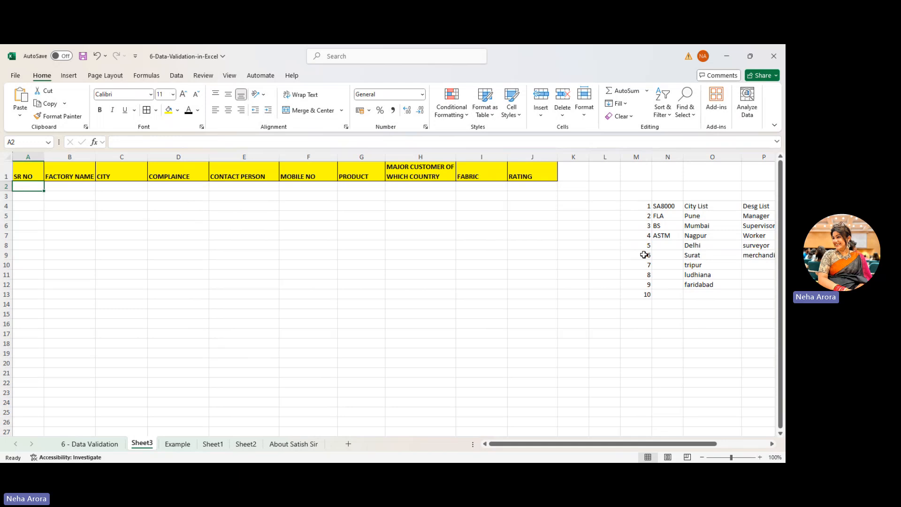
- Copy the serial numbers 1–10 from column M and paste them into A2:A11
left_click_drag(642, 206, 646, 296)
key("ctrl+c")
left_click(37, 186)
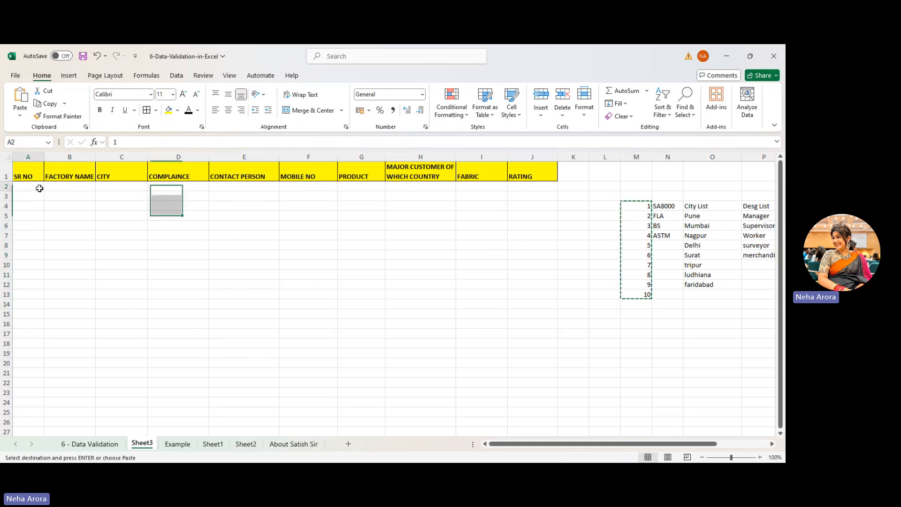
key("ctrl+v")
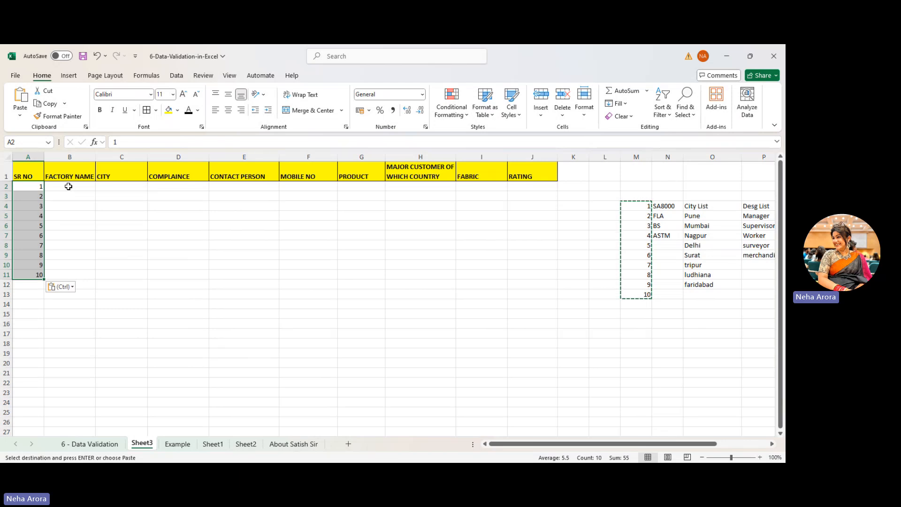
left_click(68, 186)
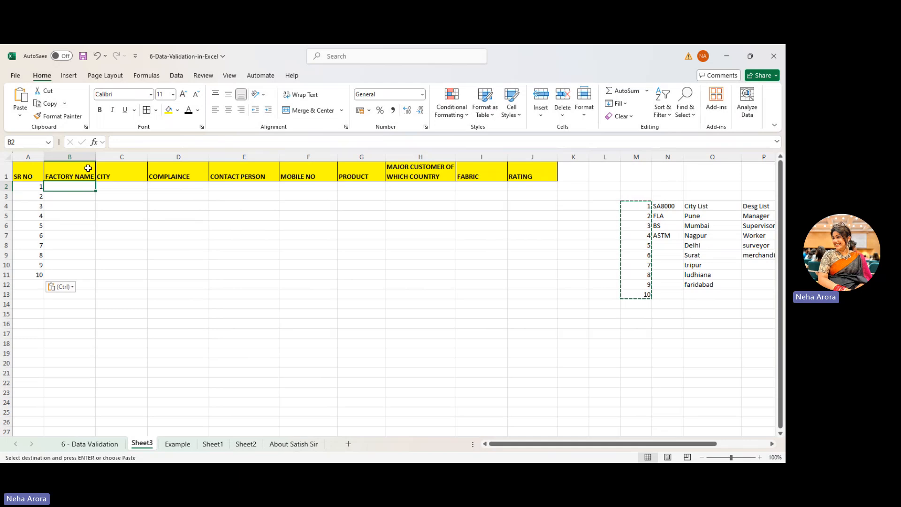
- Open Data Validation on the Data tab and review the side source lists
left_click(177, 78)
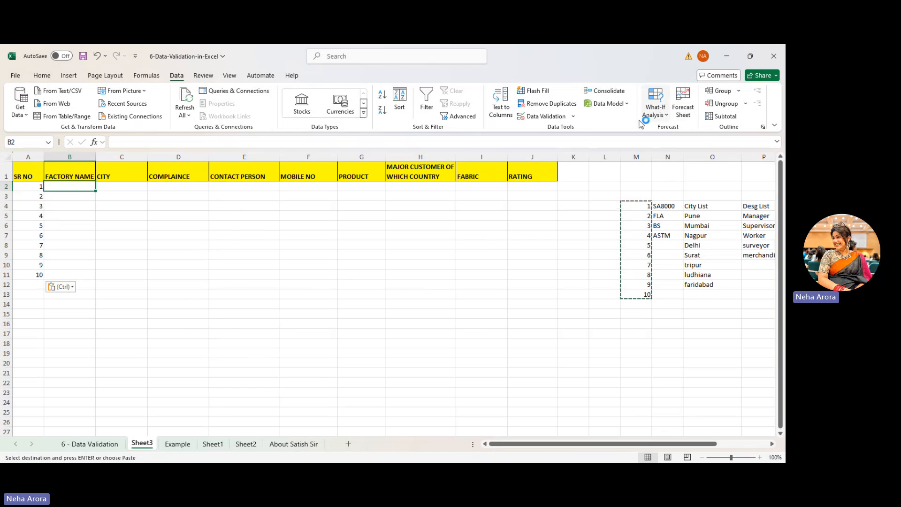
left_click(544, 118)
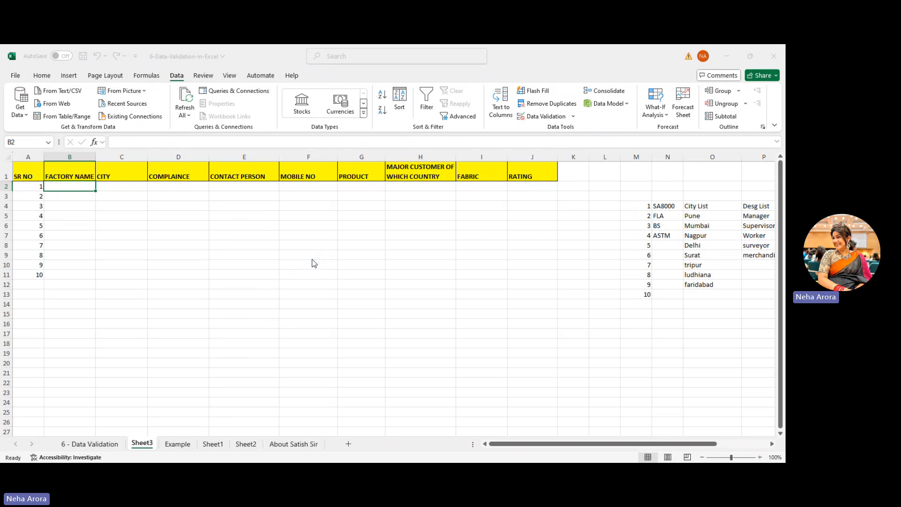
left_click(241, 288)
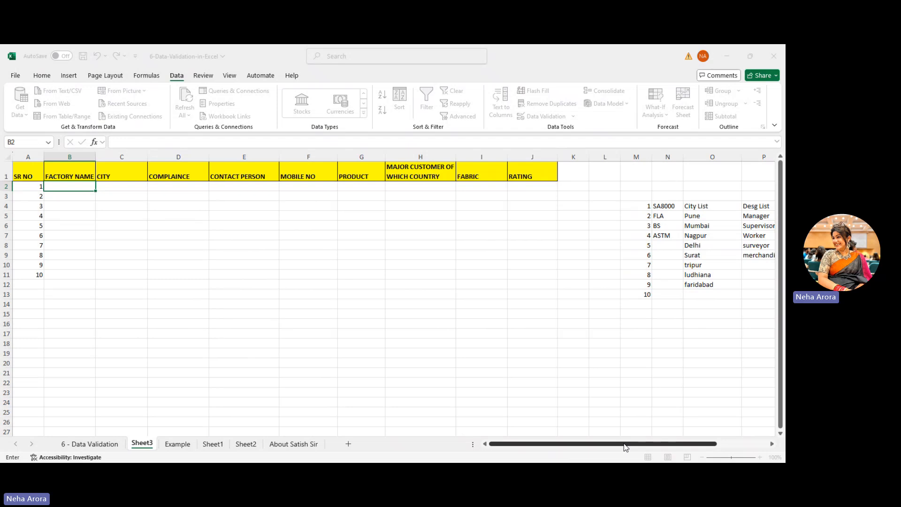
left_click_drag(626, 447, 674, 448)
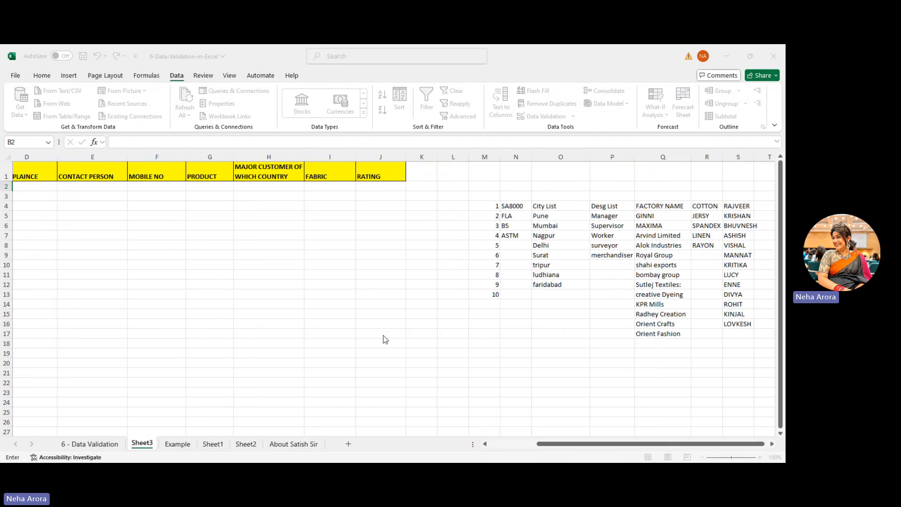
left_click_drag(569, 448, 485, 446)
- Add a List validation to B2:B11 sourced from the factory names in column Q
left_click_drag(76, 187, 77, 276)
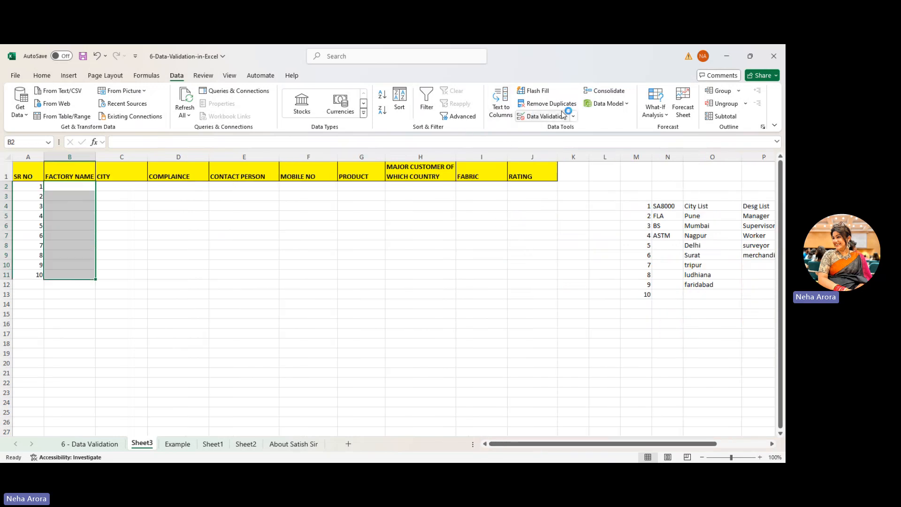
left_click(547, 116)
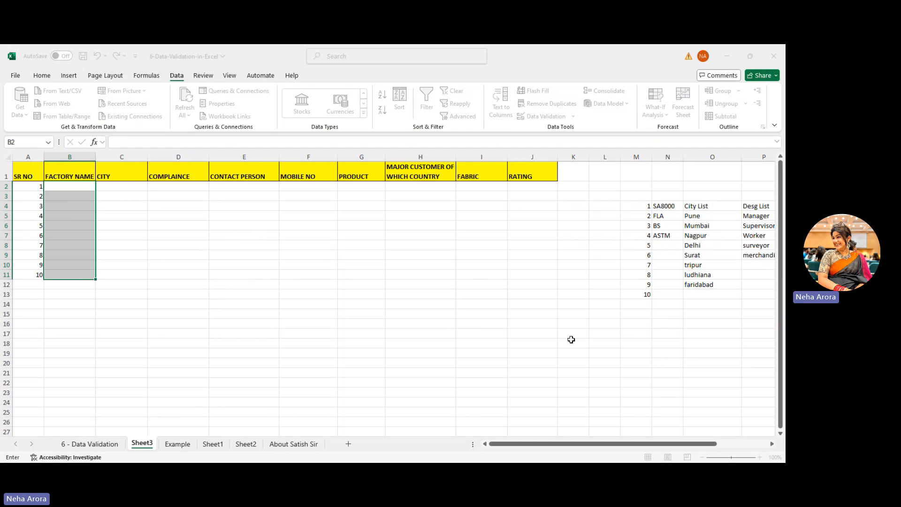
left_click_drag(656, 448, 708, 448)
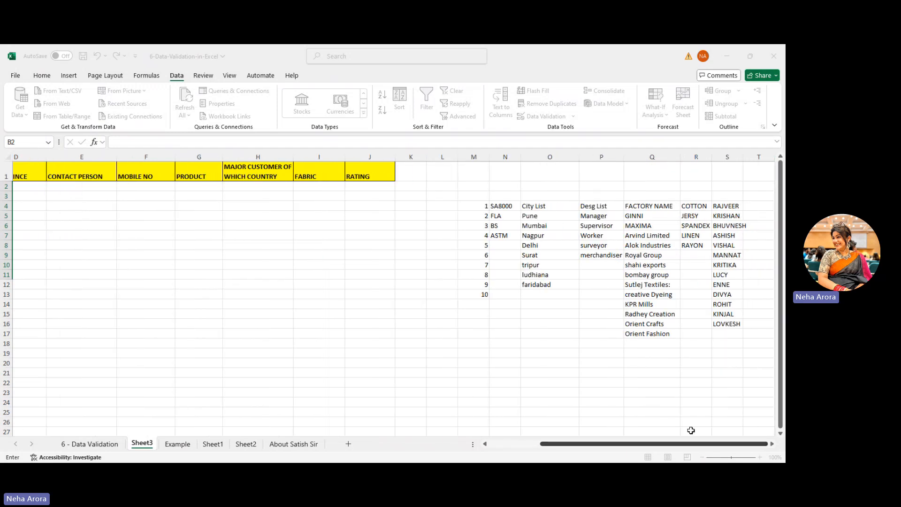
left_click_drag(663, 213, 668, 334)
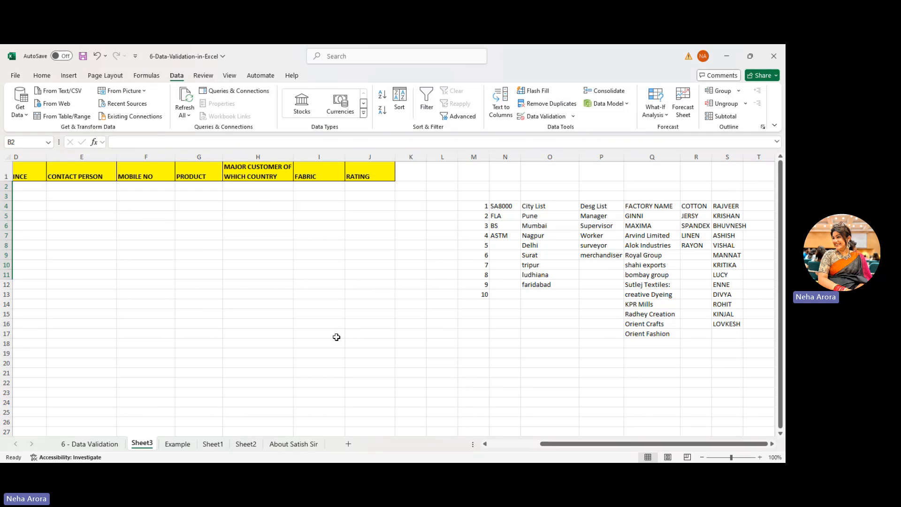
left_click_drag(666, 444, 614, 444)
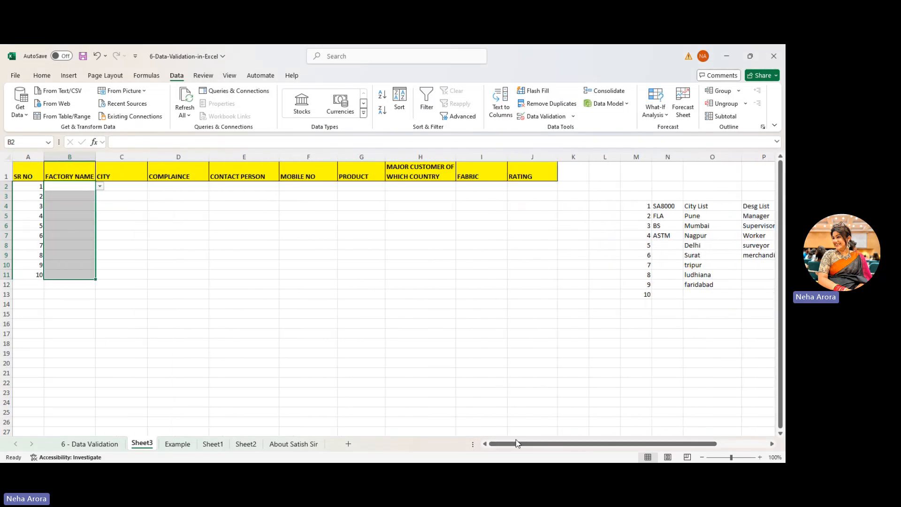
- Enter Arvind Limited, Alok Industries, GINNI and MAXIMA in B2:B5
left_click(91, 188)
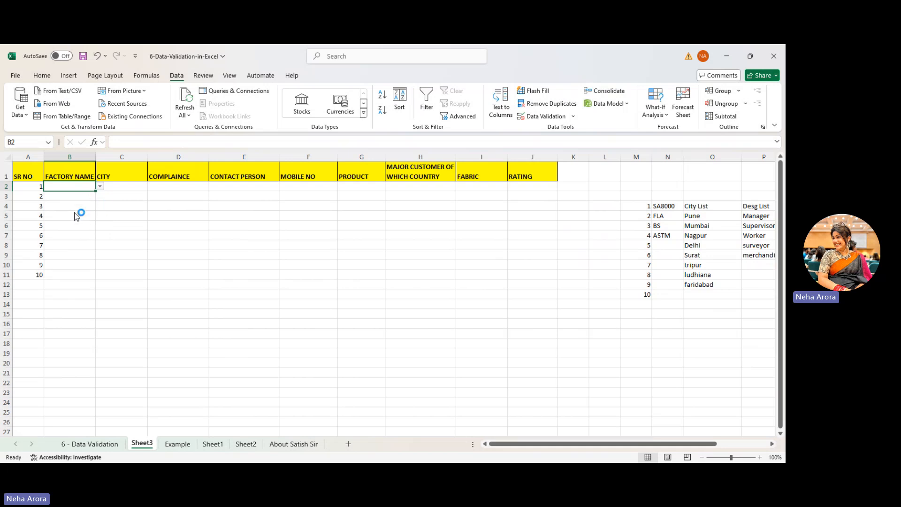
type("Arvind Limited")
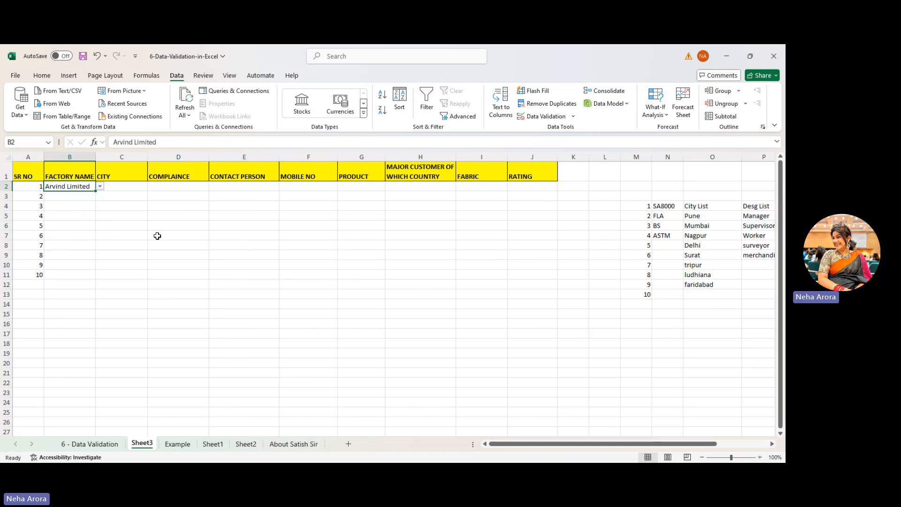
left_click(86, 197)
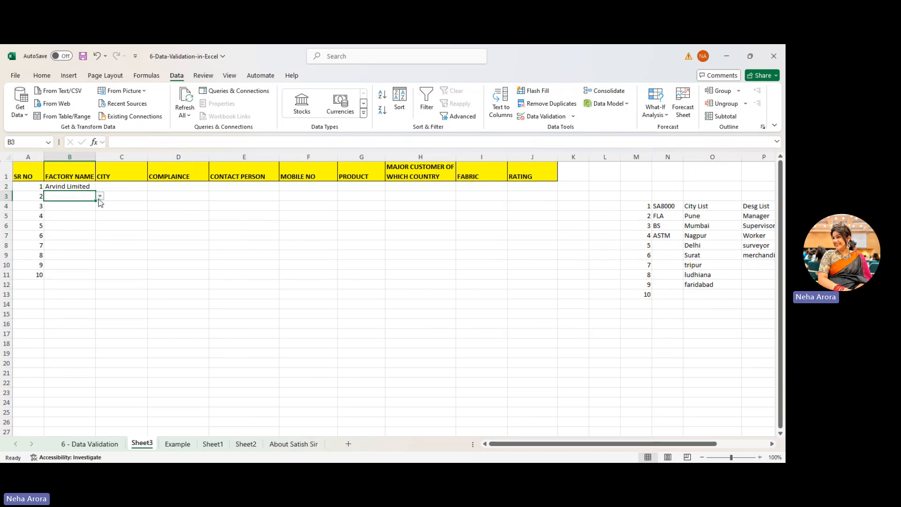
type("Alok Industries")
left_click(69, 205)
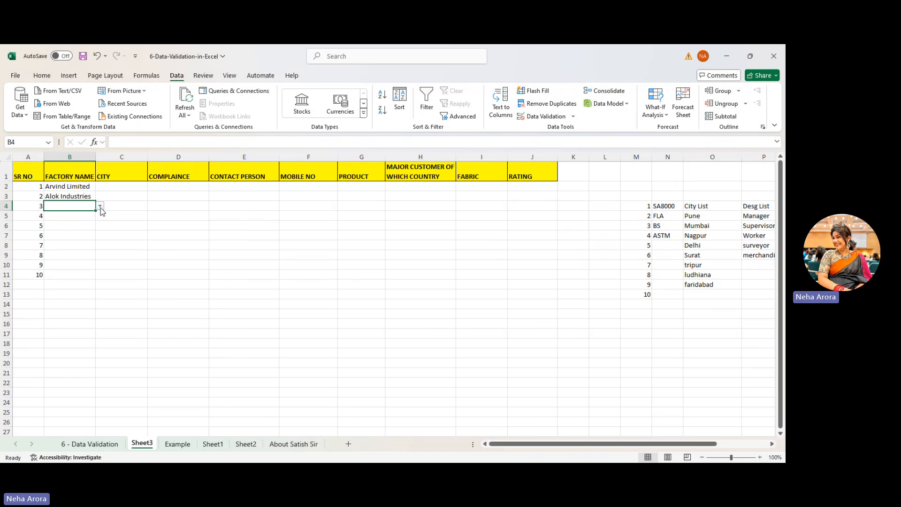
type("GINNI")
left_click(75, 217)
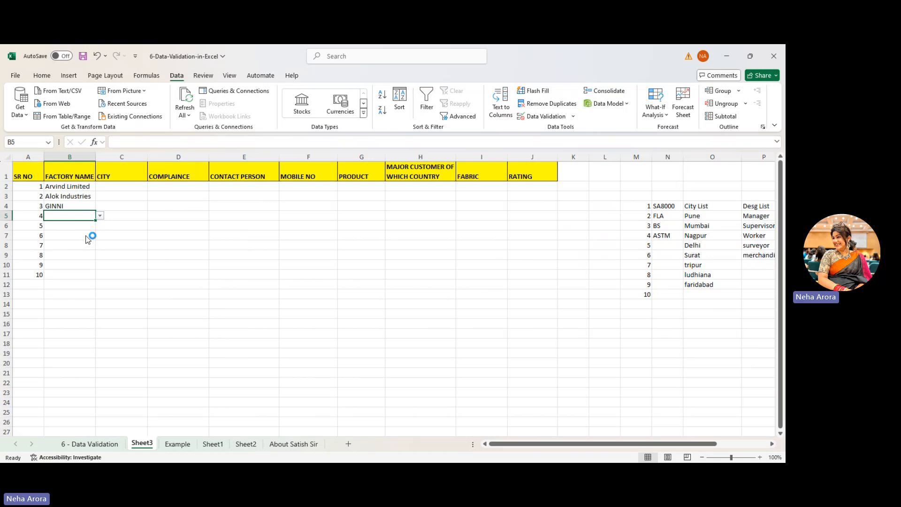
type("MAXIMA")
left_click(75, 226)
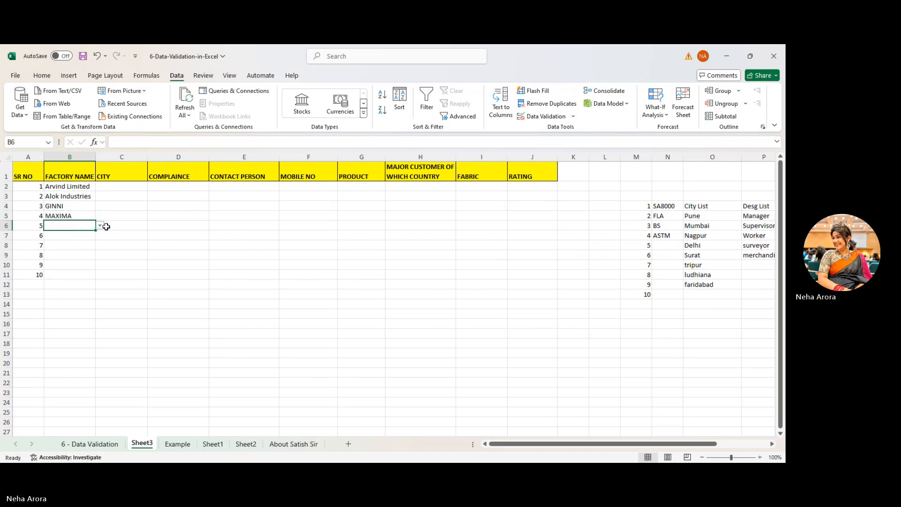
key("Right")
left_click(76, 224)
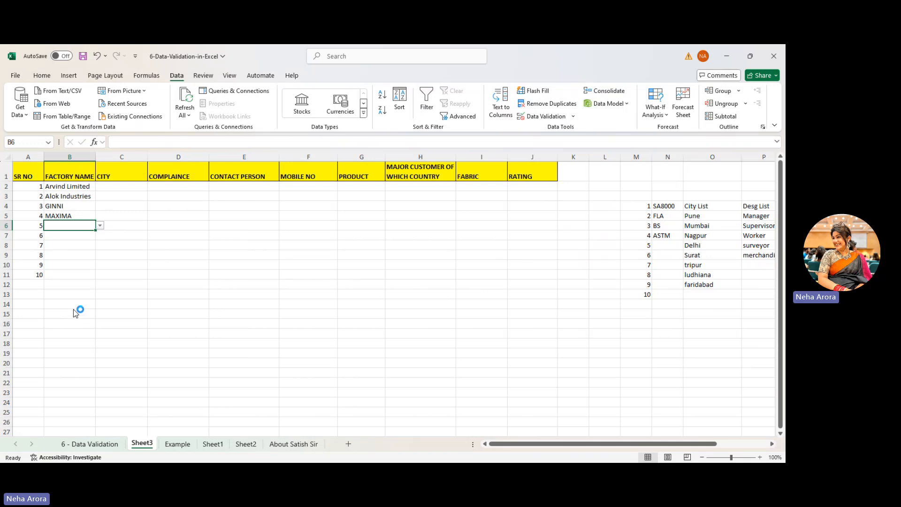
- Enter bombay group, KPR Mills, Orient Crafts and Radhey Creation in B6:B9
type("bombay group")
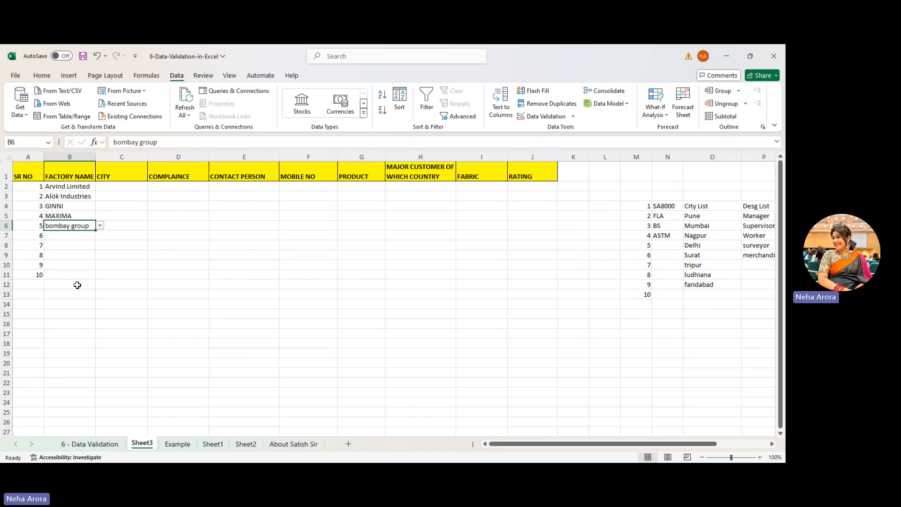
left_click(80, 237)
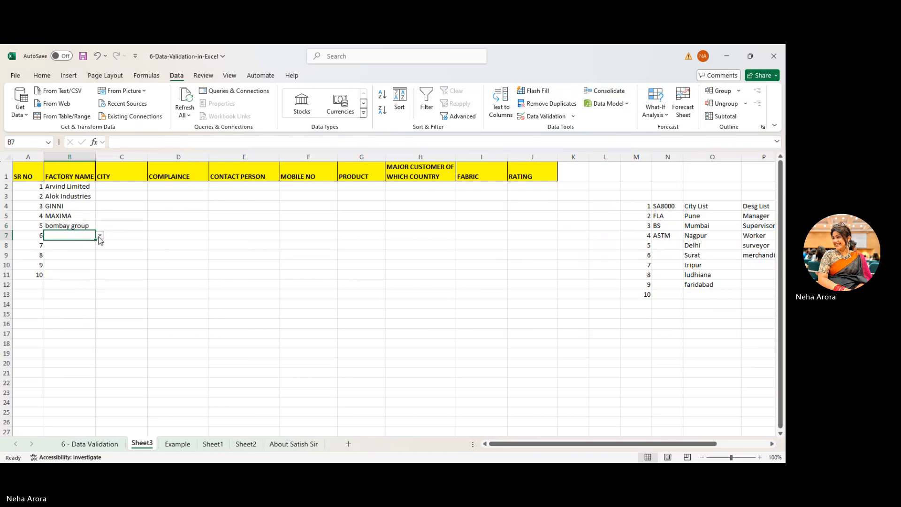
type("KPR Mills")
left_click(83, 249)
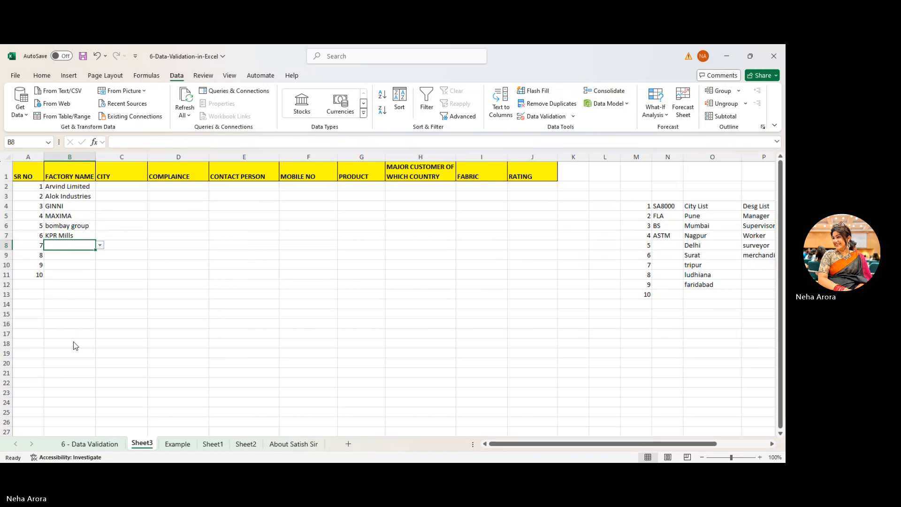
type("Orient Crafts")
left_click(75, 257)
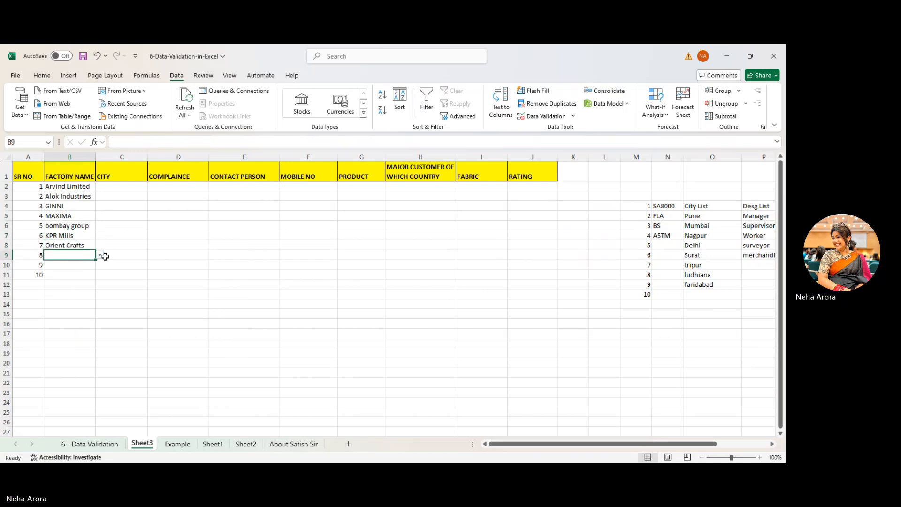
left_click(100, 256)
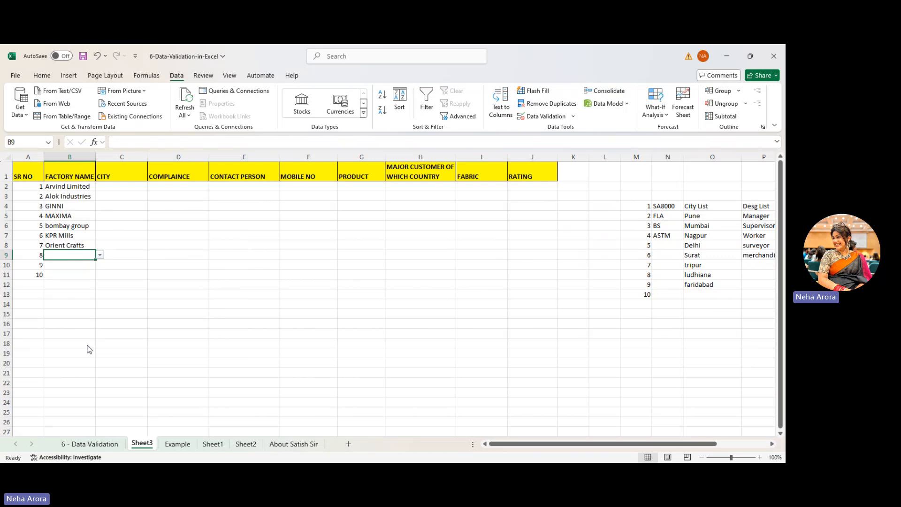
left_click(88, 345)
- Enter creative Dyeing in B10 and shahi exports in B11
left_click(80, 264)
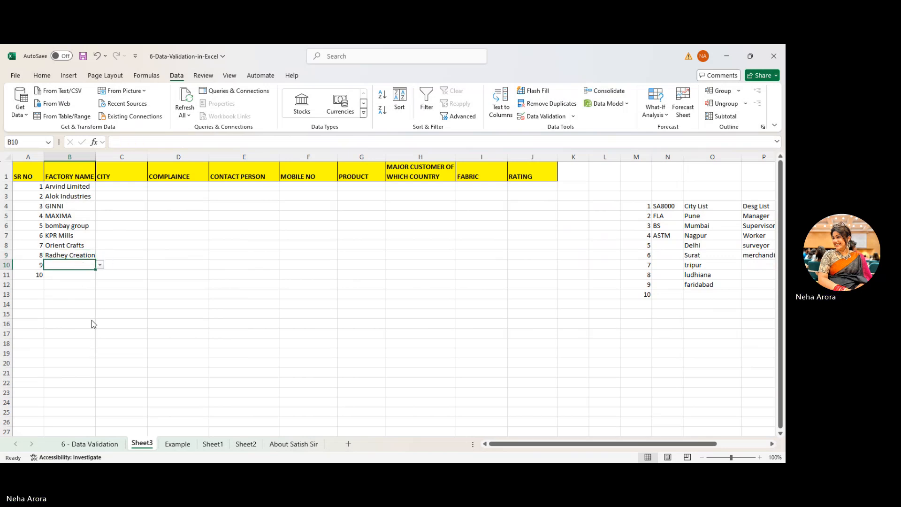
type("creative Dyeing")
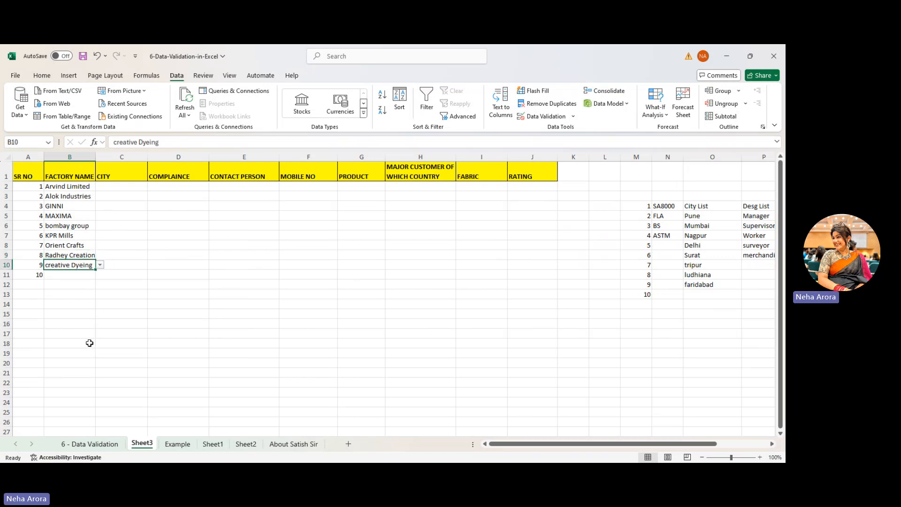
left_click(75, 273)
left_click(100, 275)
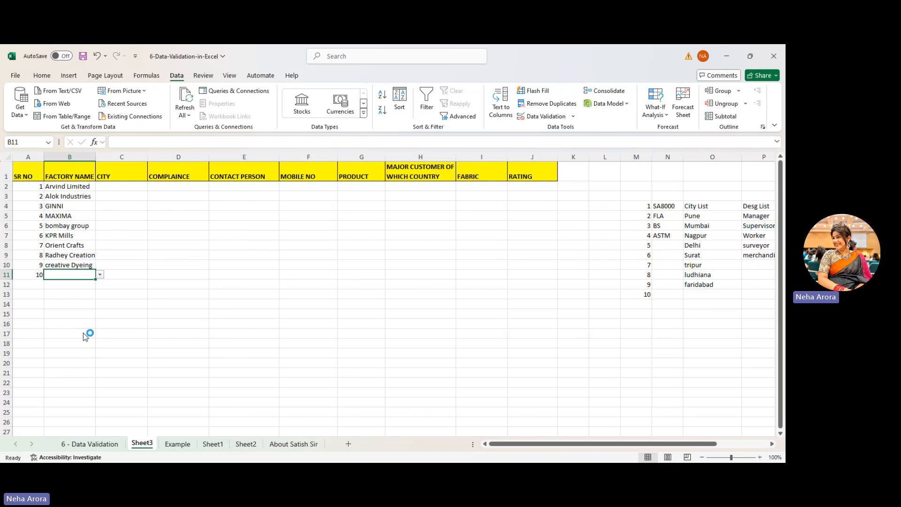
left_click(83, 333)
left_click(101, 275)
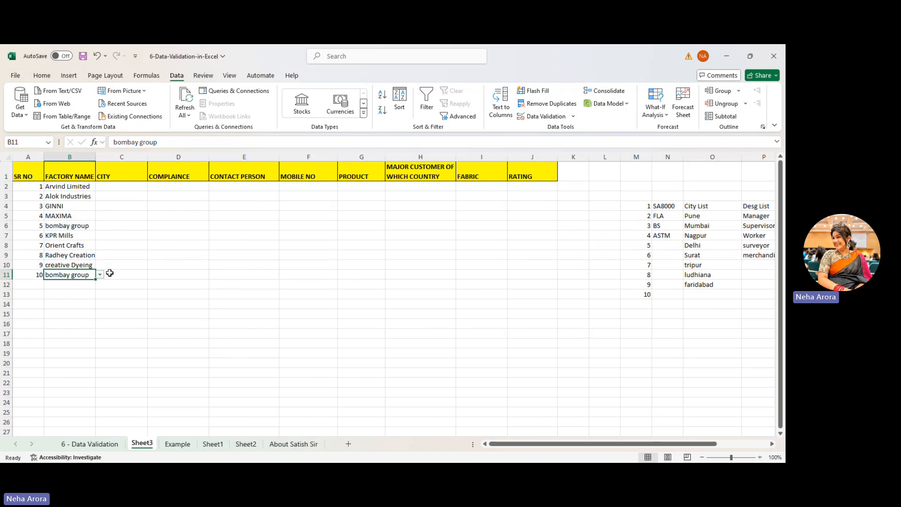
left_click(82, 323)
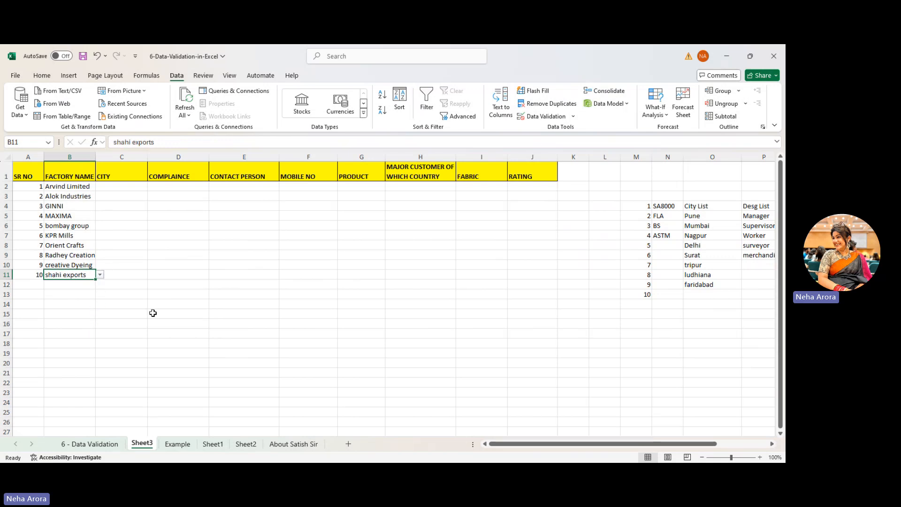
left_click(117, 187)
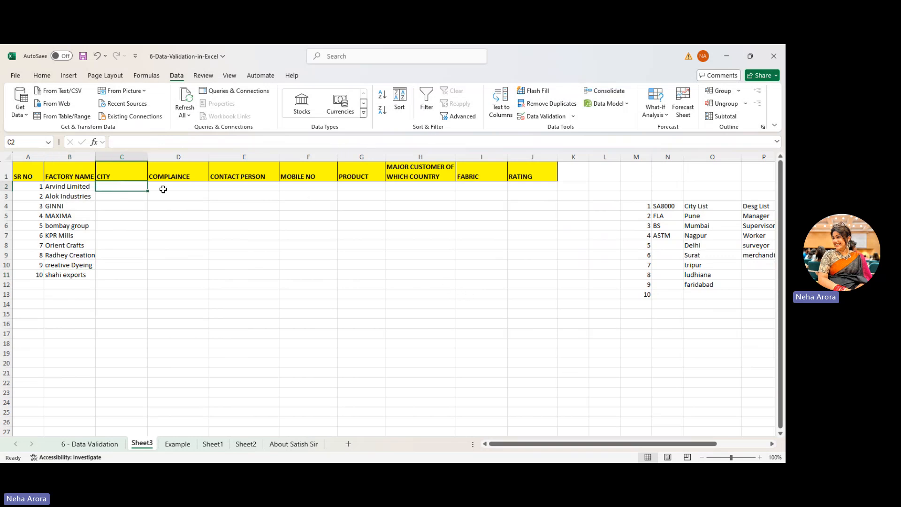
- Give C2:C11 a List validation sourced from the cities Pune through faridabad in O5:O12
left_click_drag(108, 186, 107, 271)
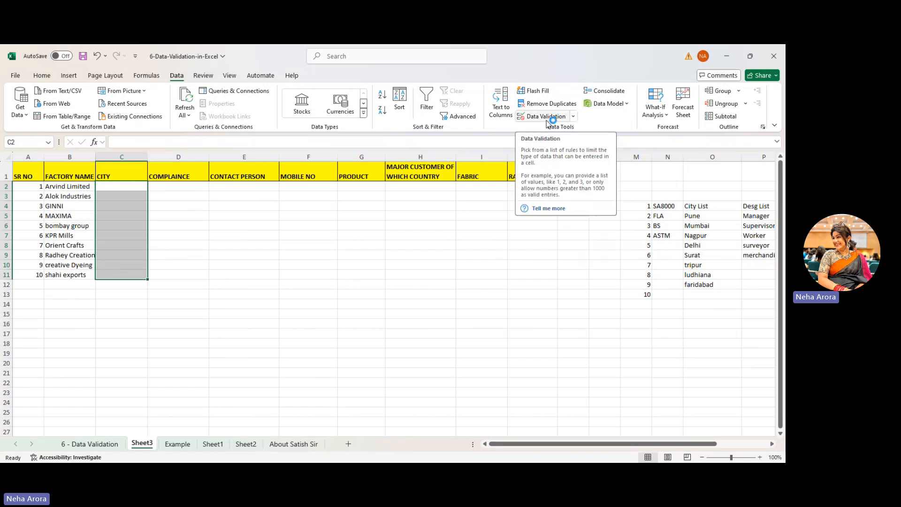
left_click(573, 117)
left_click(556, 130)
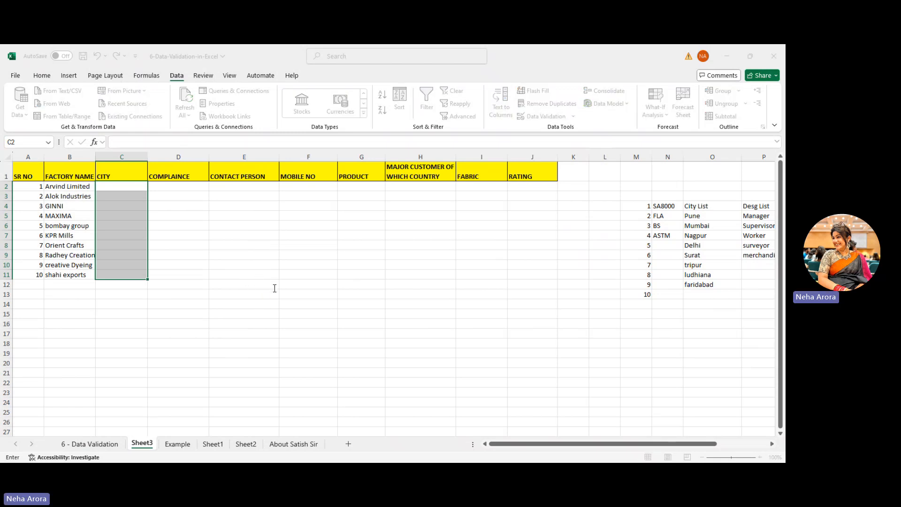
left_click(706, 217)
left_click_drag(706, 217, 707, 284)
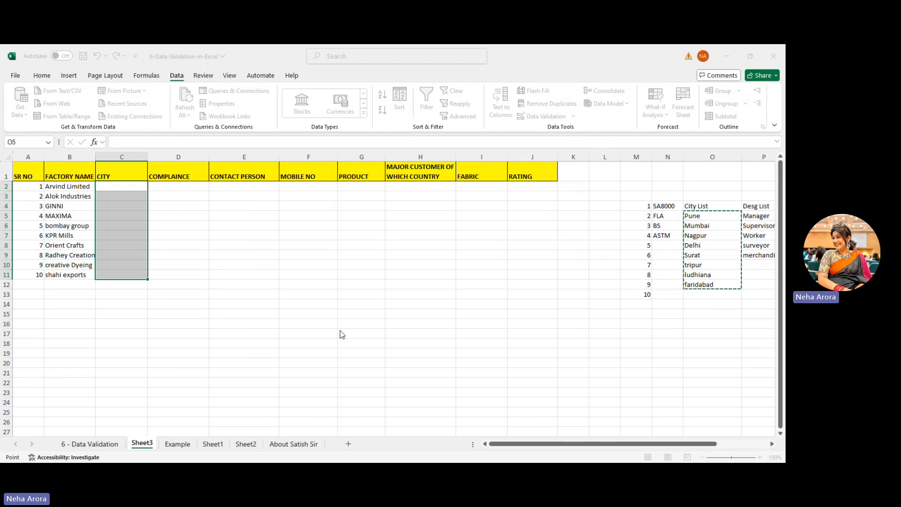
key("Return")
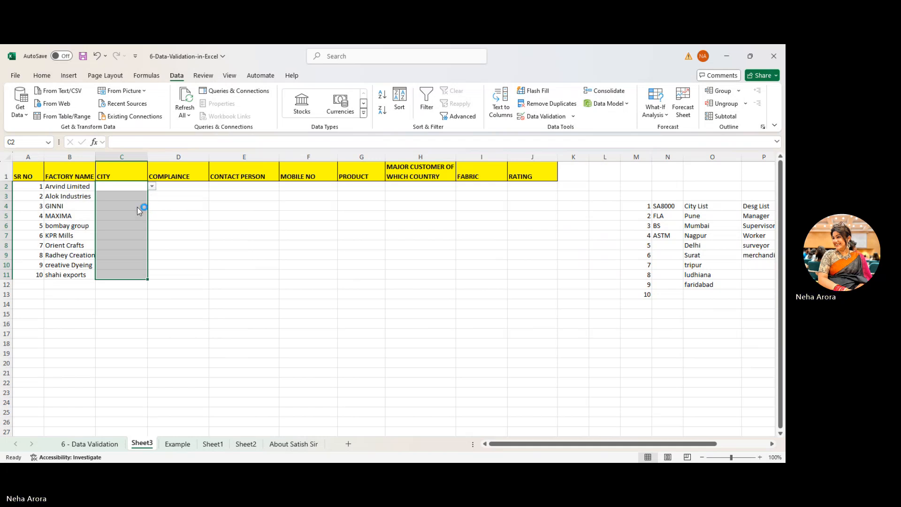
- Enter the cities Mumbai, Delhi, Delhi and Nagpur in C2:C5
type("Mumbai")
left_click(125, 197)
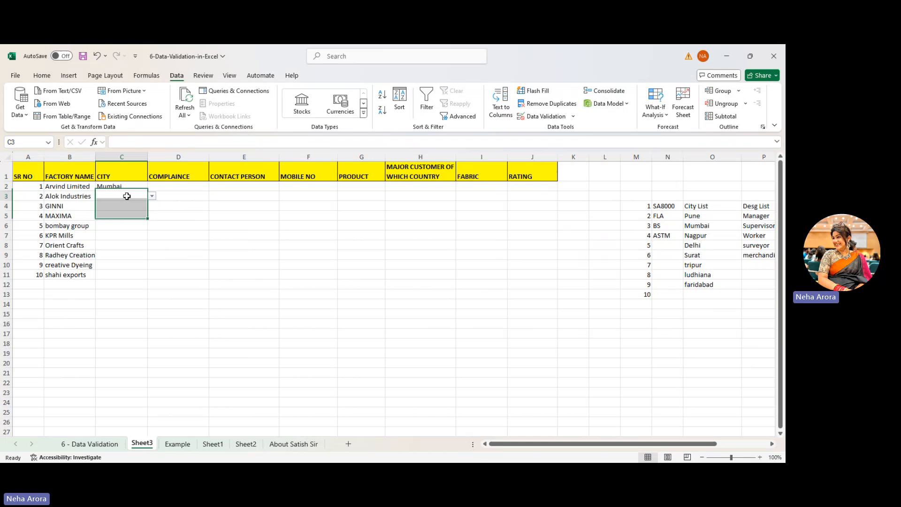
left_click(151, 196)
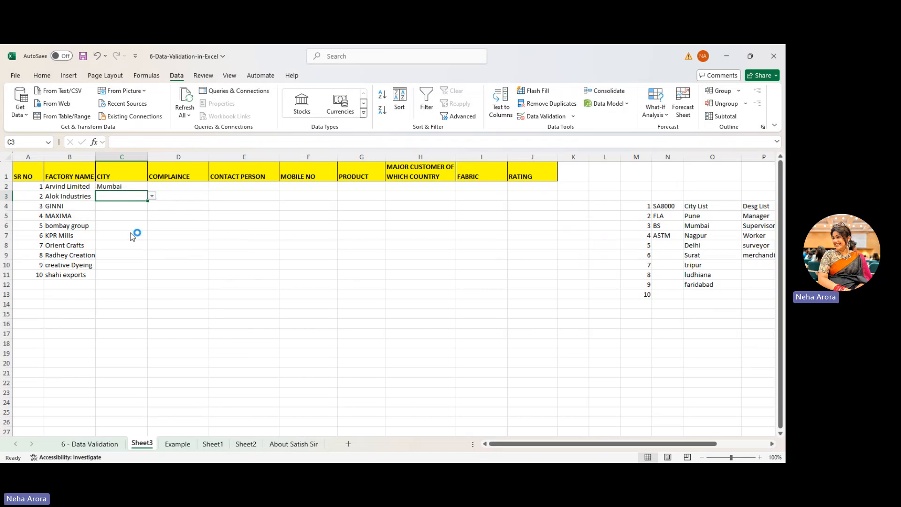
left_click(135, 235)
left_click(111, 205)
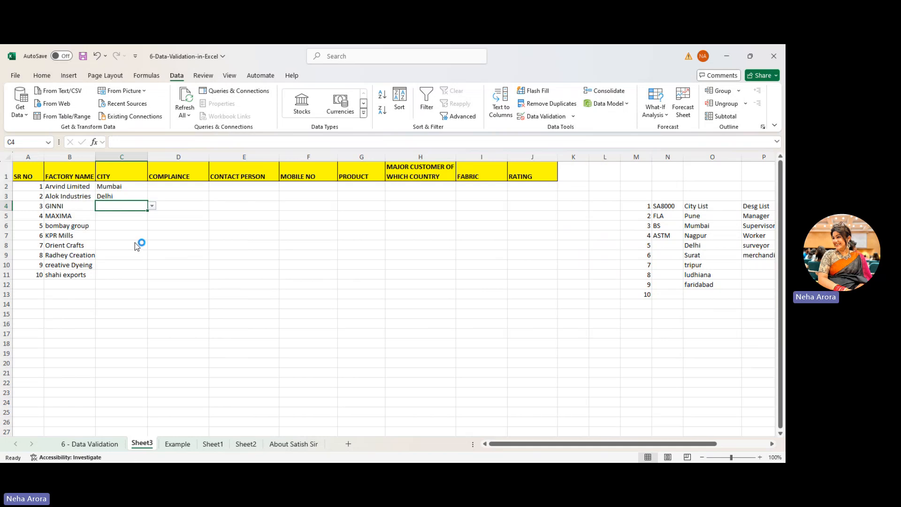
key("ctrl+d")
left_click(121, 215)
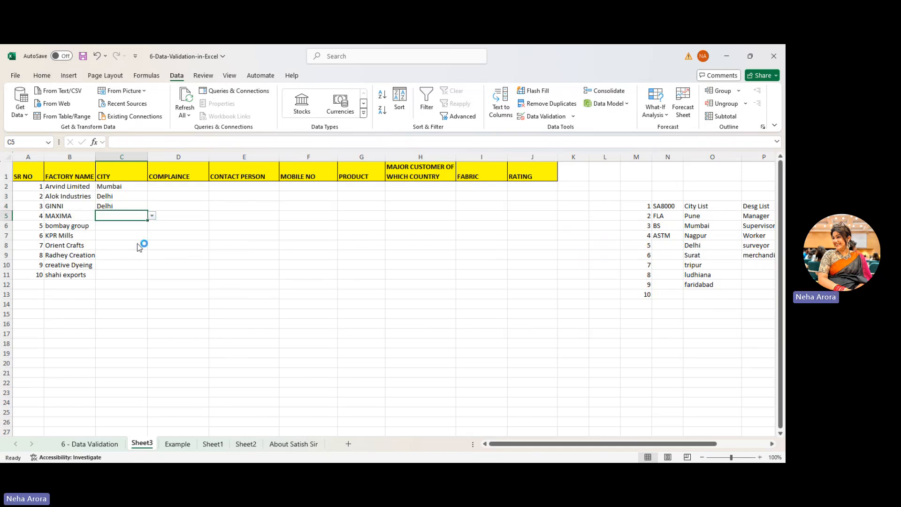
type("Nagpur")
left_click(120, 227)
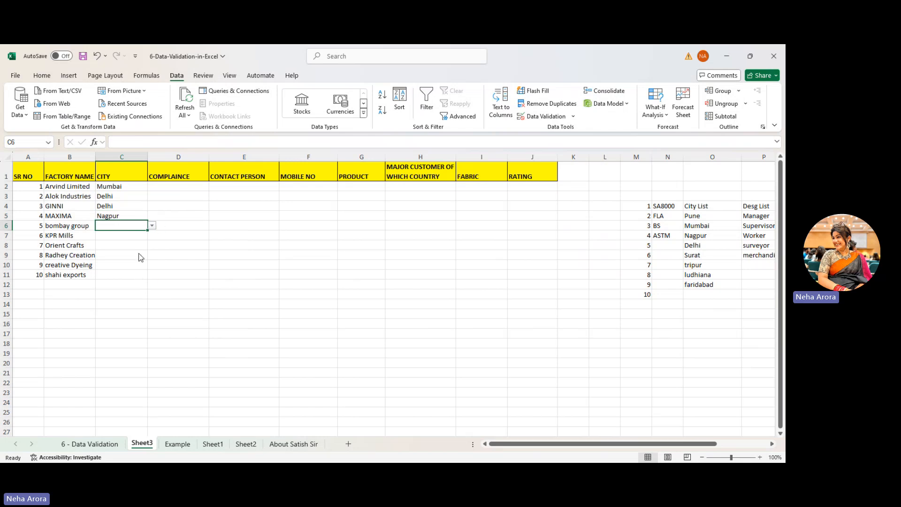
- Enter Mumbai, ludhiana, Delhi, faridabad, faridabad and Delhi in C6:C11
type("Mumbai")
left_click(121, 234)
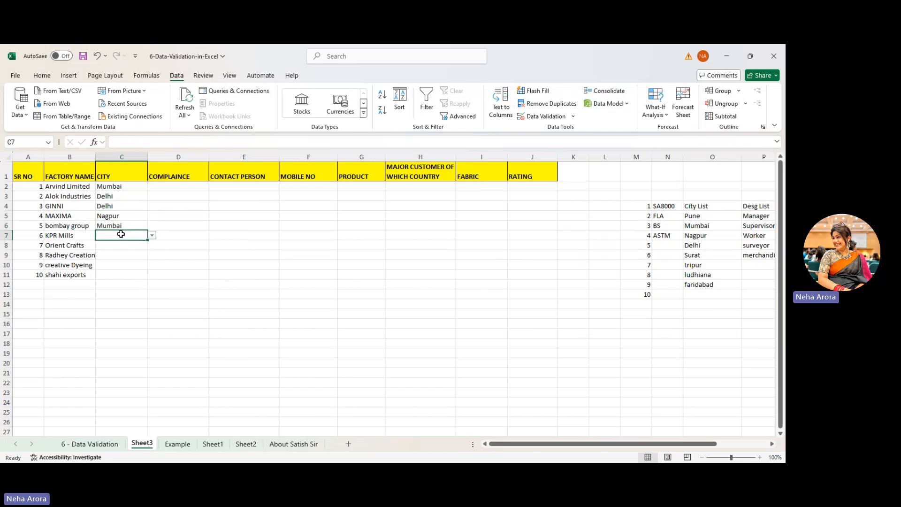
left_click(137, 294)
left_click(124, 244)
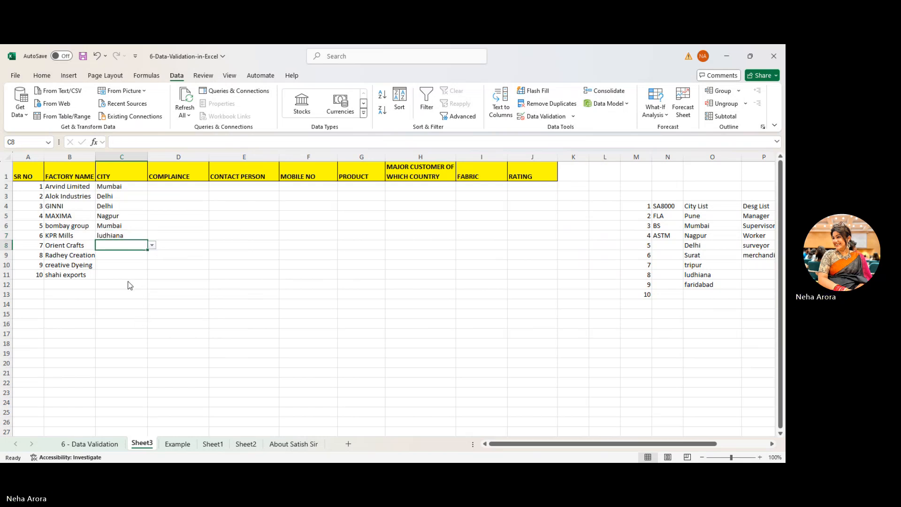
type("Delhi")
left_click(117, 256)
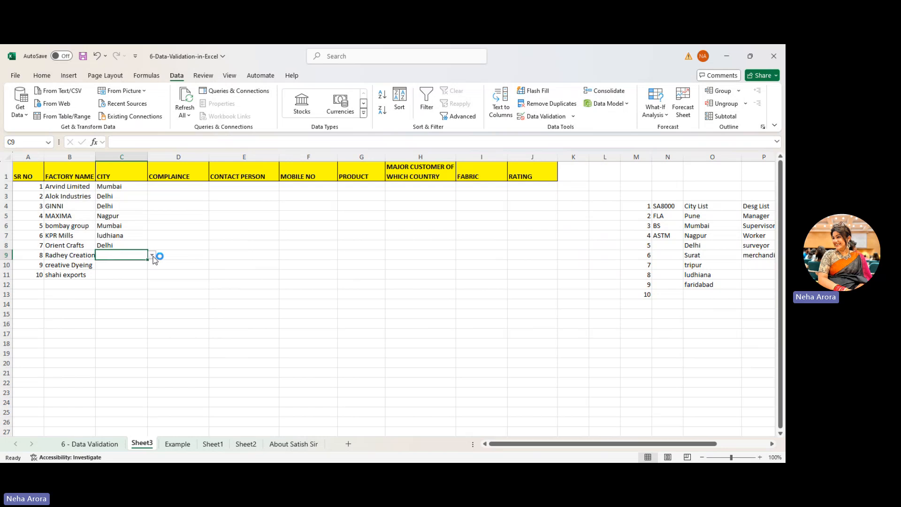
type("faridabad")
left_click(125, 262)
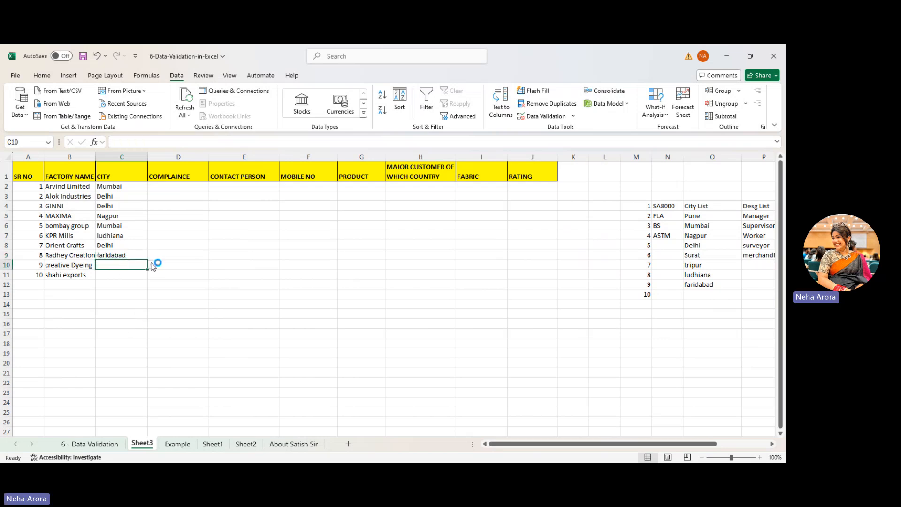
type("faridabad")
left_click(129, 273)
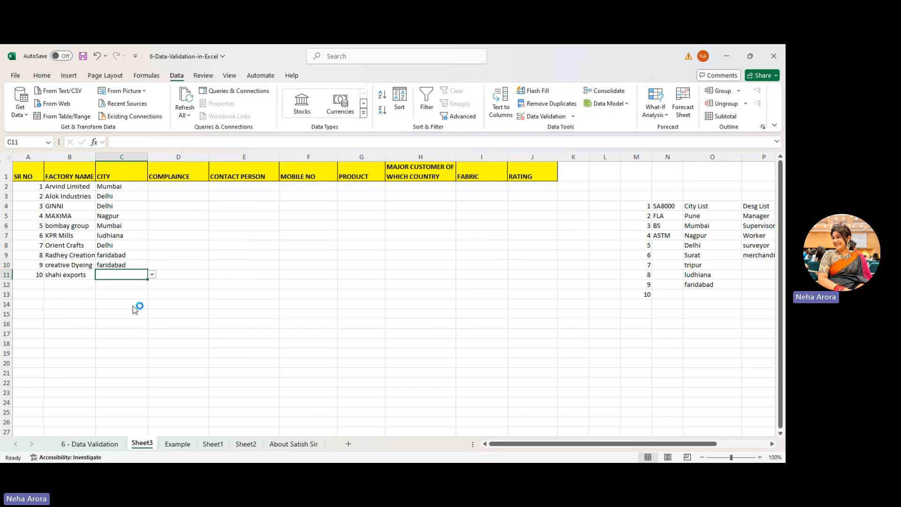
type("Delhi")
key("ctrl+Return")
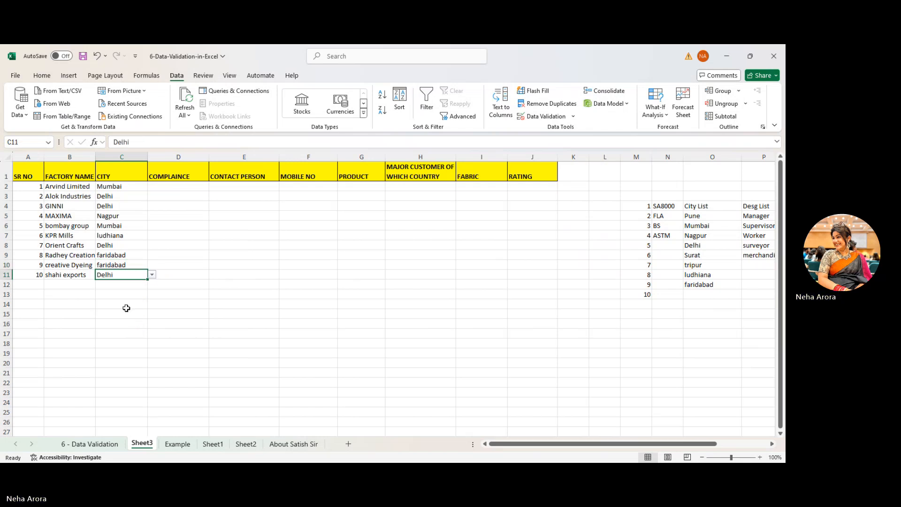
left_click(172, 185)
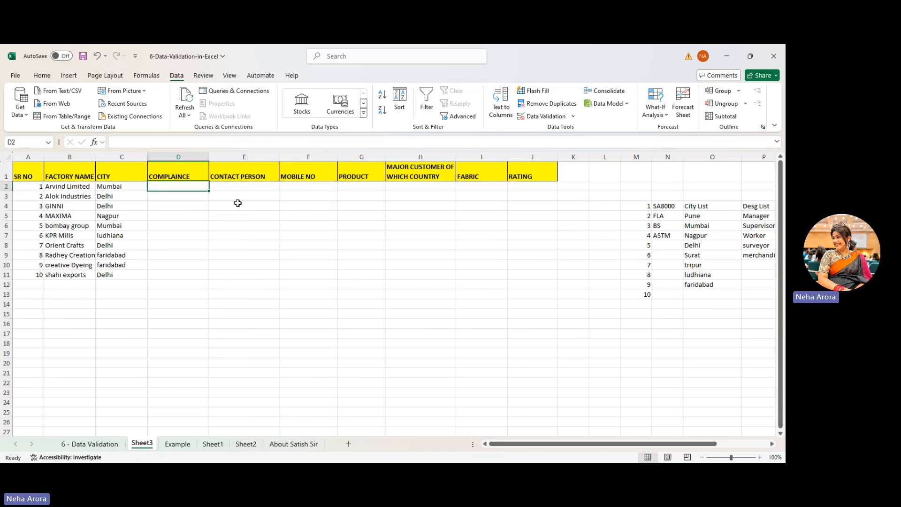
- Give D2:D11 a List validation of SA8000, FLA, BS and ASTM from N4:N7
left_click_drag(188, 190, 182, 272)
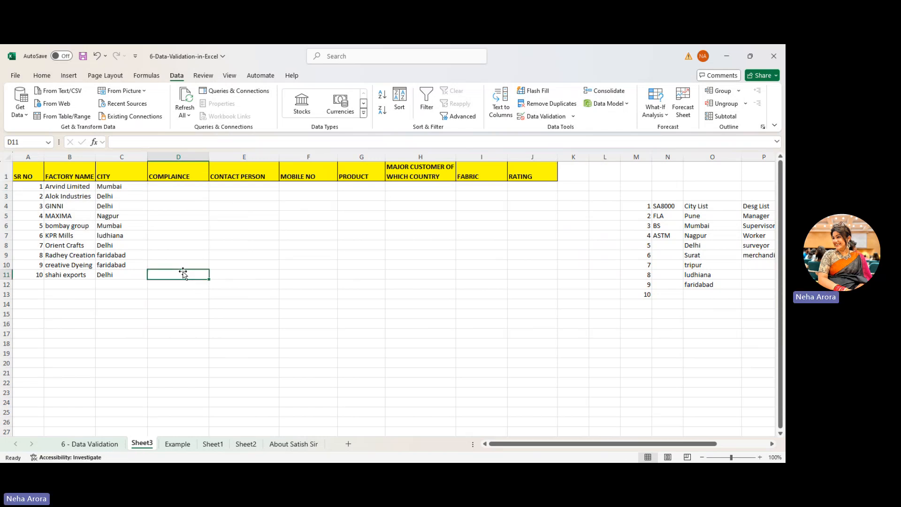
left_click(187, 188)
left_click_drag(187, 189, 175, 275)
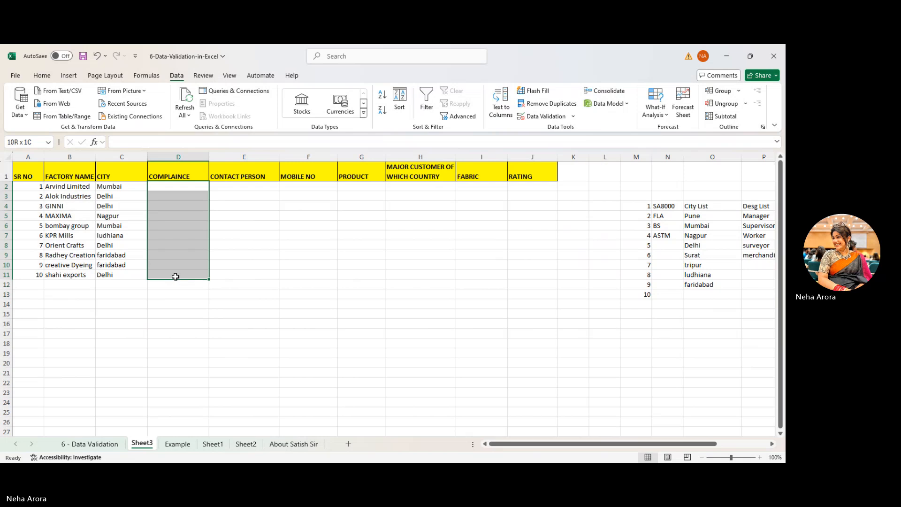
left_click(544, 116)
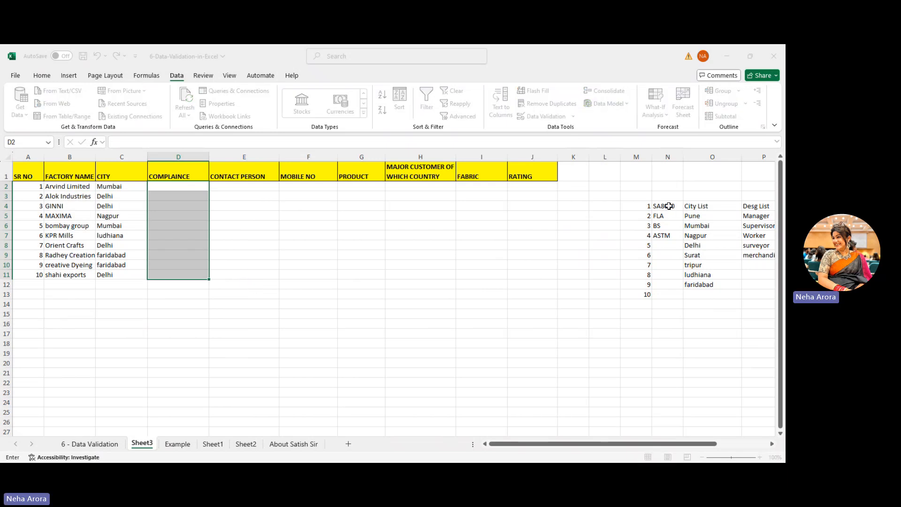
left_click_drag(666, 206, 669, 235)
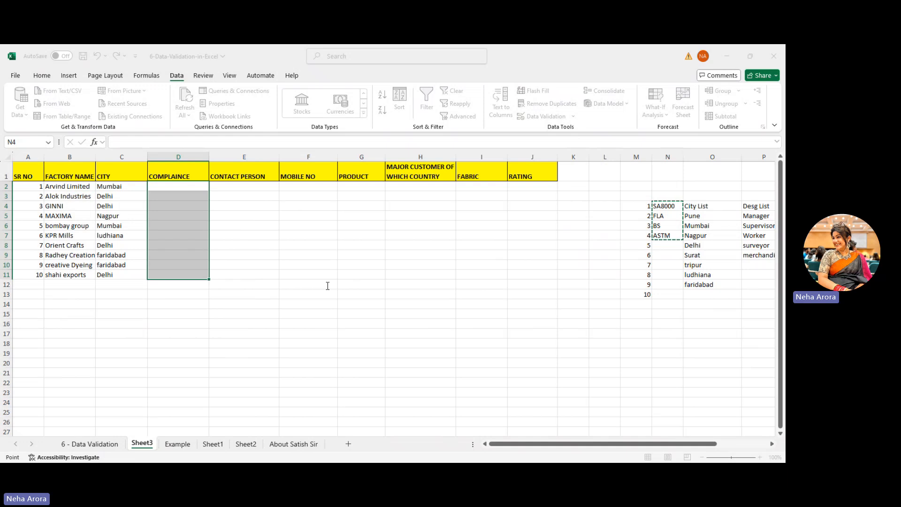
key("Return")
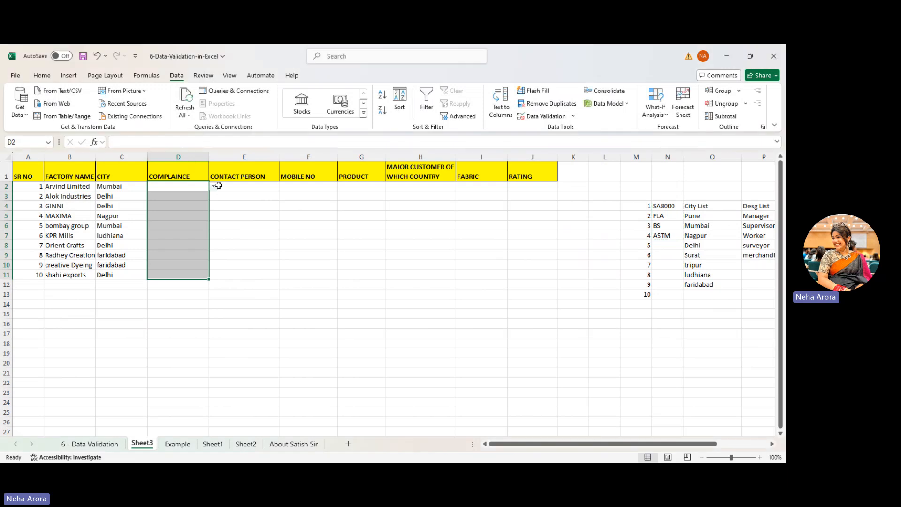
left_click(219, 187)
left_click(192, 187)
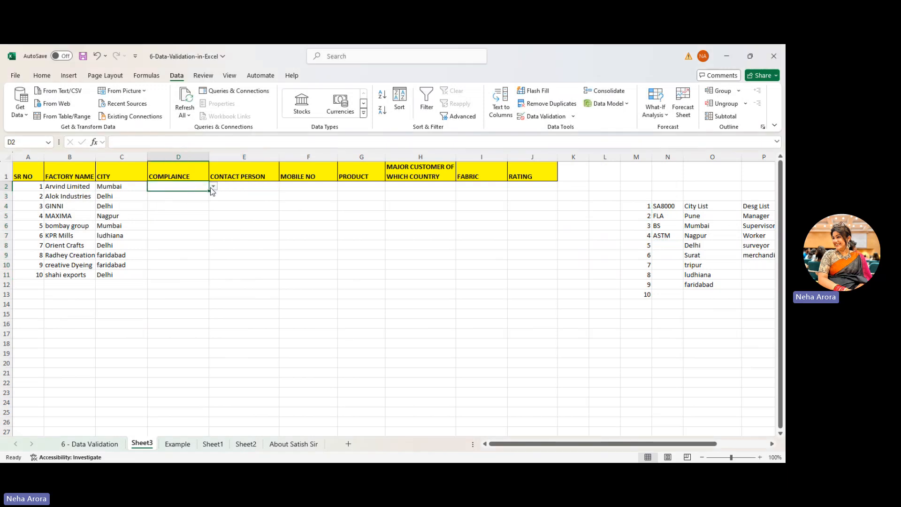
- Enter the compliance standards BS, FLA, BS and FLA in D2:D5
type("BS")
key("Return")
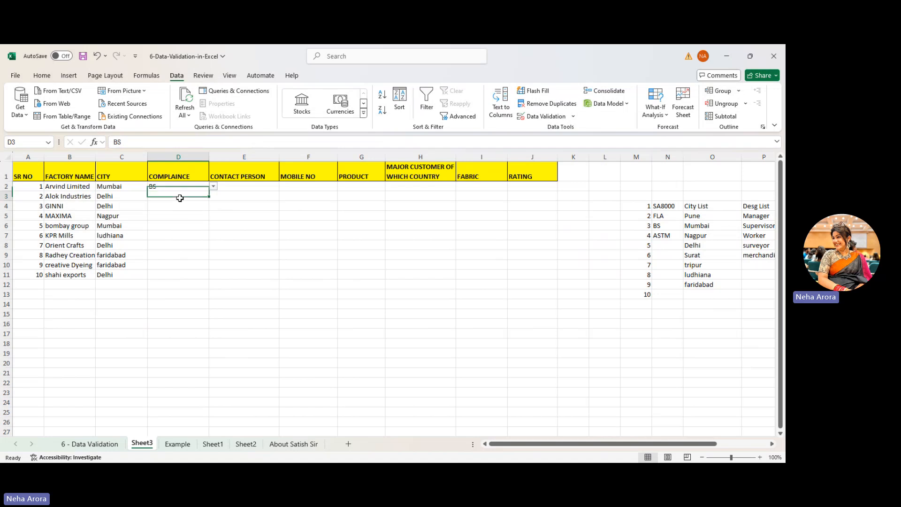
type("FLA")
key("Return")
left_click(213, 206)
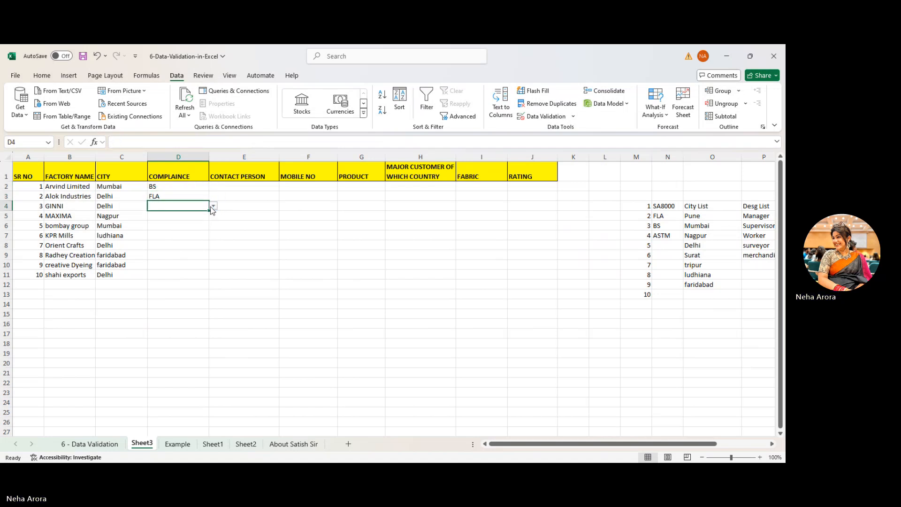
left_click(186, 228)
left_click(182, 217)
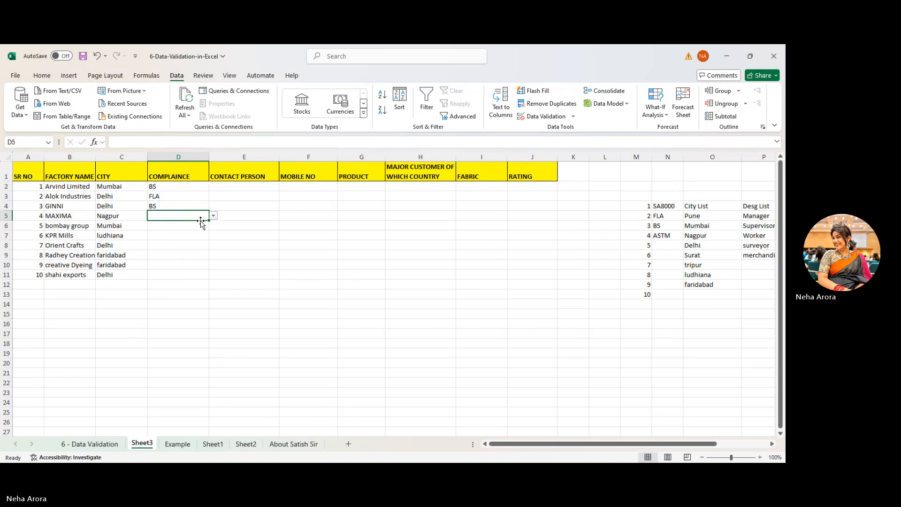
type("FLA")
left_click(191, 222)
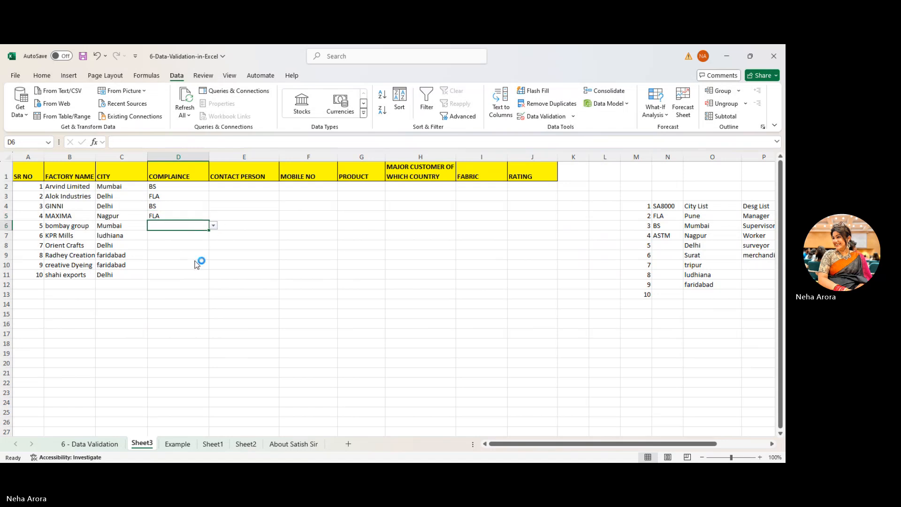
- Enter ASTM, SA8000, ASTM, BS, FLA and SA8000 in D6:D11
type("ASTM")
left_click(187, 239)
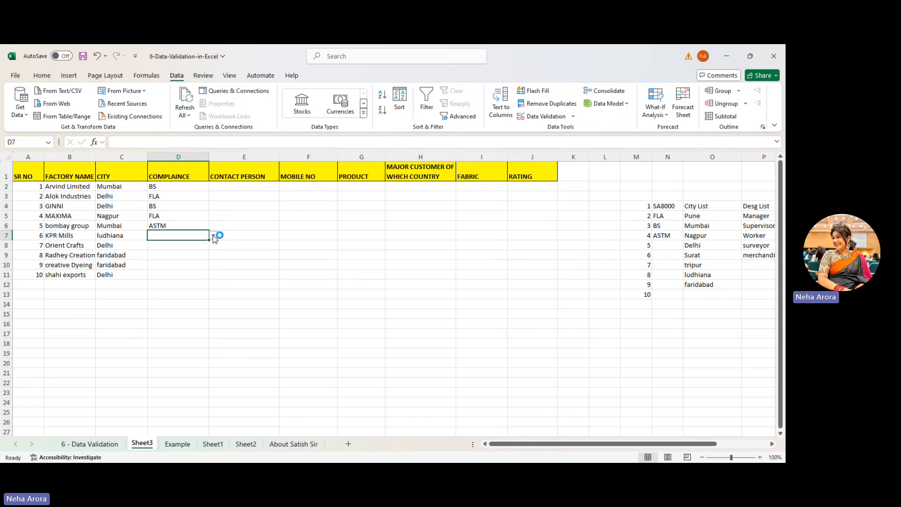
type("SA8000")
left_click(206, 255)
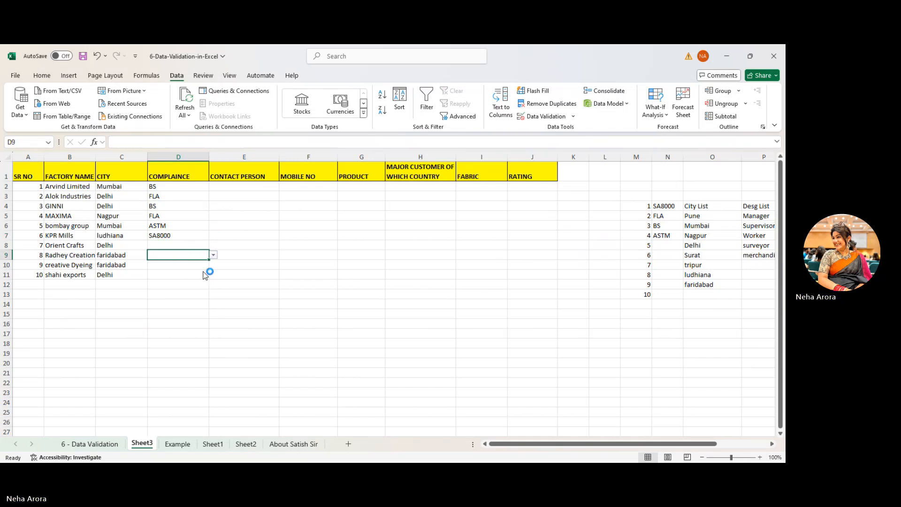
type("BS")
left_click(187, 268)
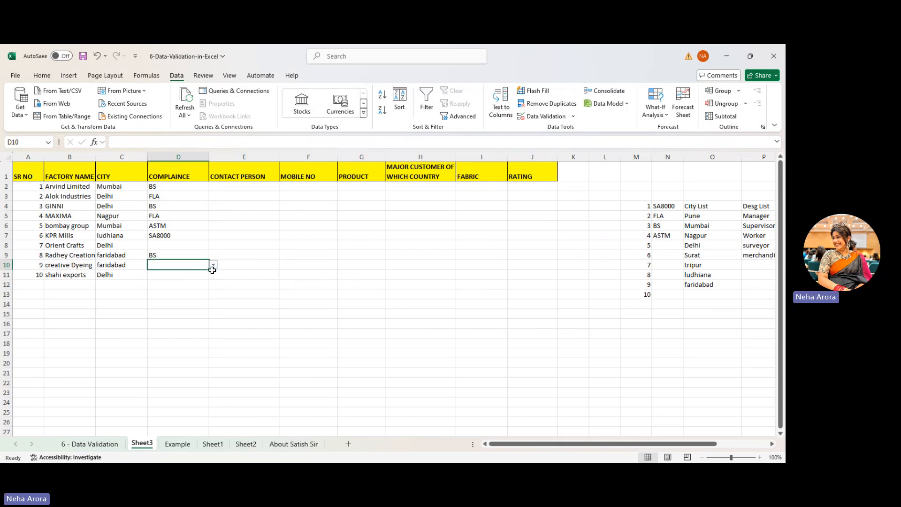
type("FLA")
key("Up")
left_click_drag(193, 246, 212, 245)
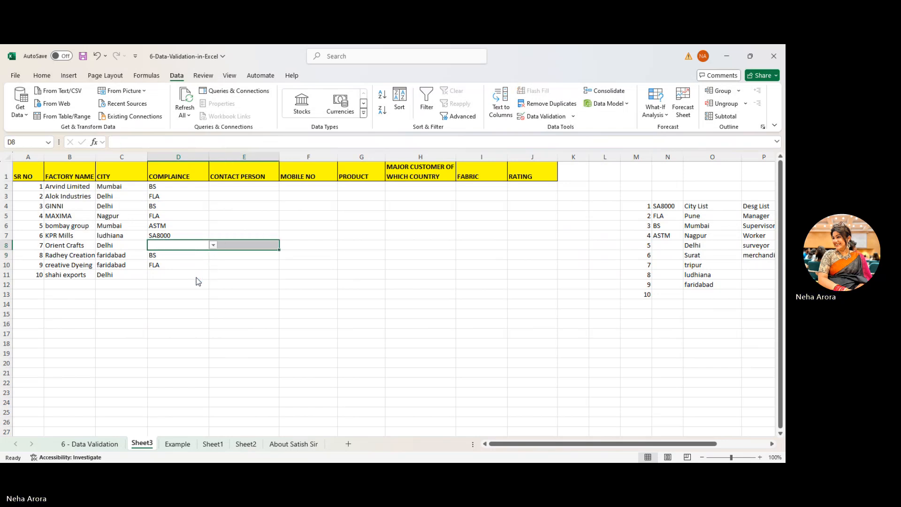
type("ASTM")
left_click(172, 276)
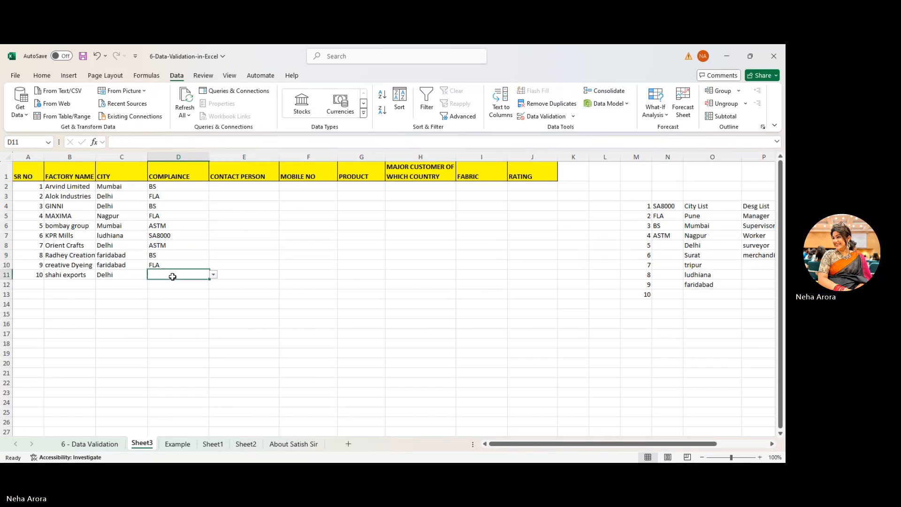
left_click(213, 275)
left_click(197, 286)
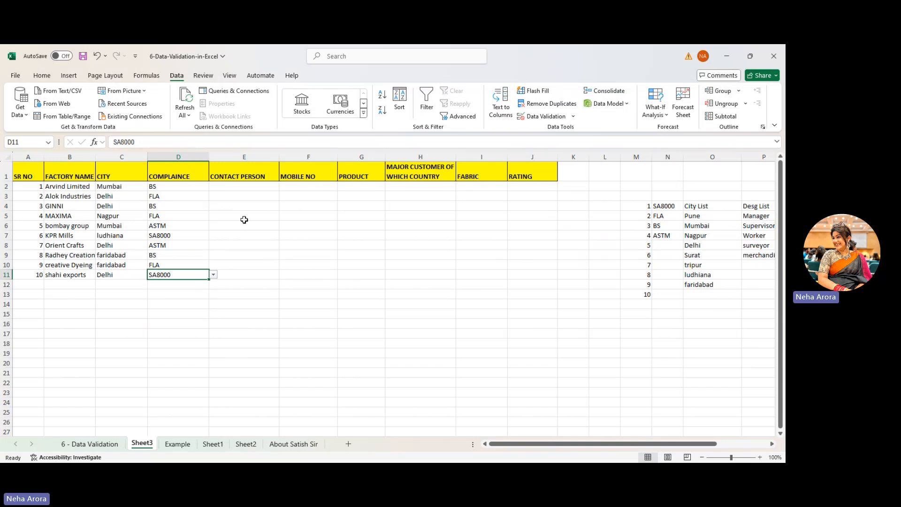
left_click(230, 190)
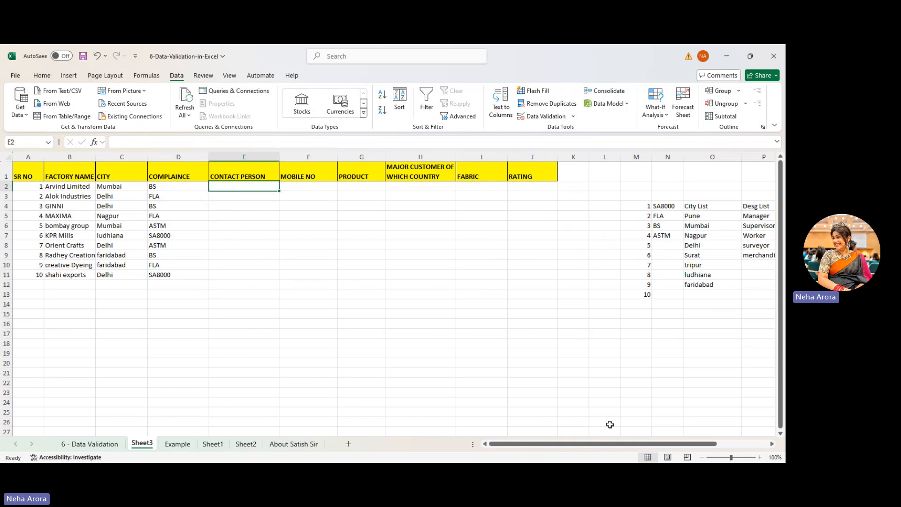
- Give E2:E11 a List validation sourced from the contact names in S4:S16
left_click_drag(601, 445, 642, 446)
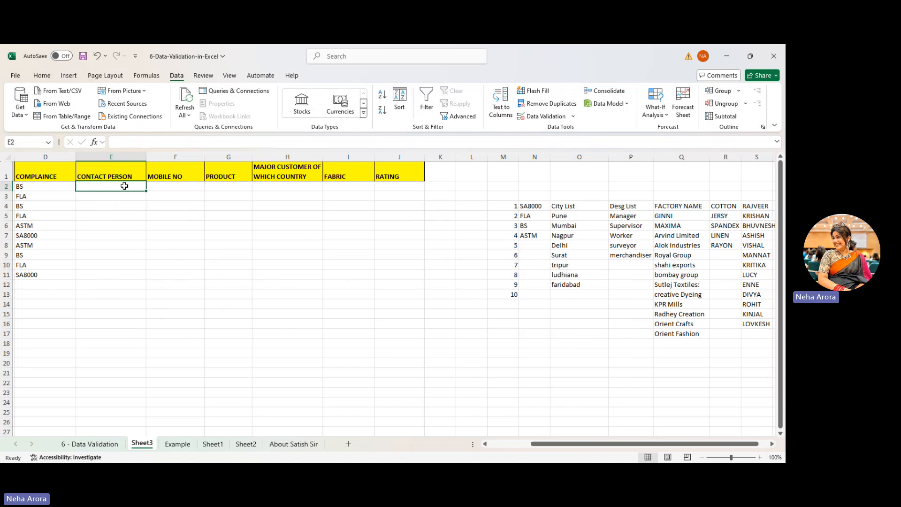
left_click_drag(125, 185, 124, 271)
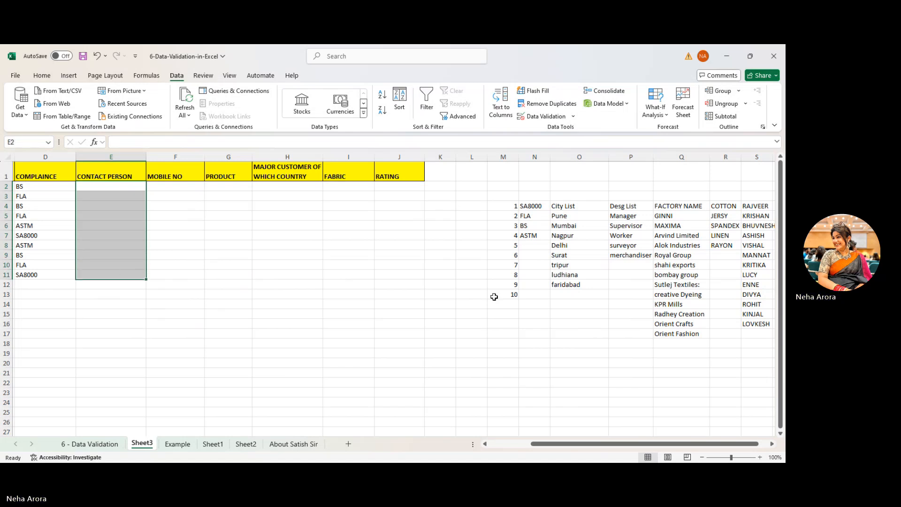
left_click_drag(764, 206, 758, 323)
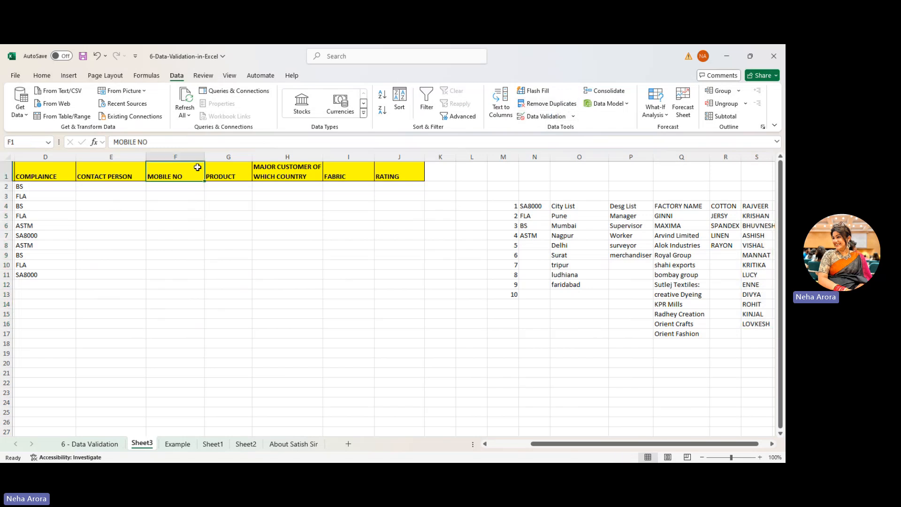
left_click_drag(134, 186, 122, 275)
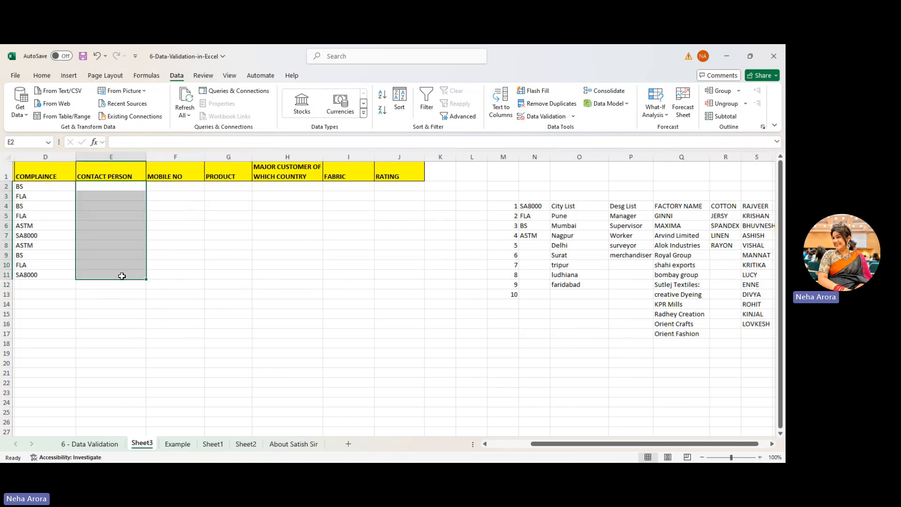
left_click(544, 115)
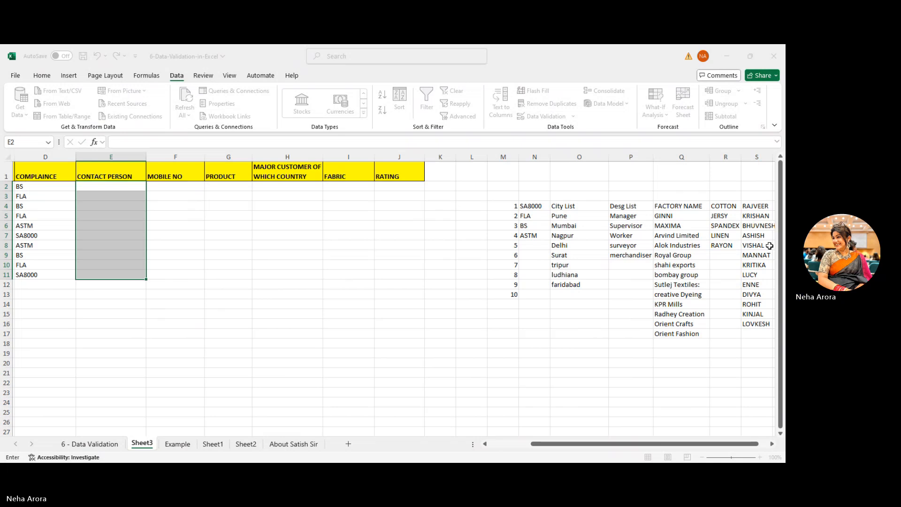
left_click_drag(746, 206, 750, 324)
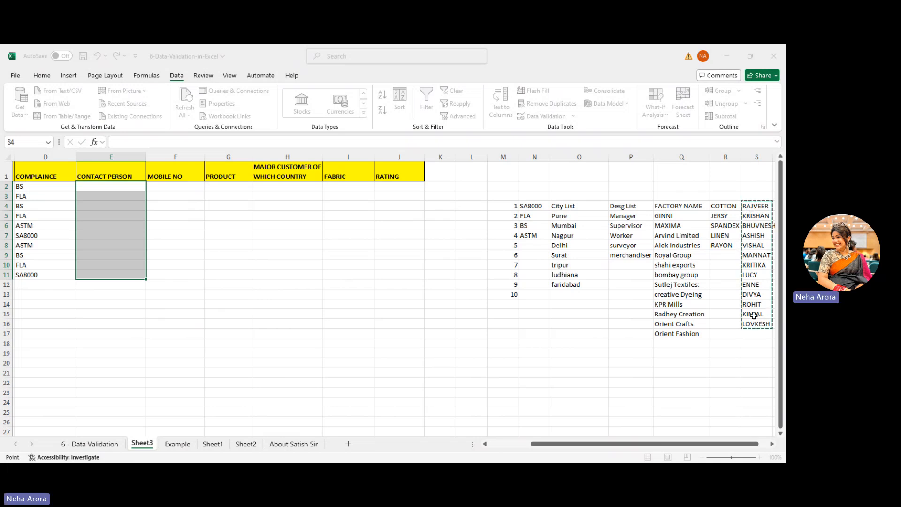
key("Return")
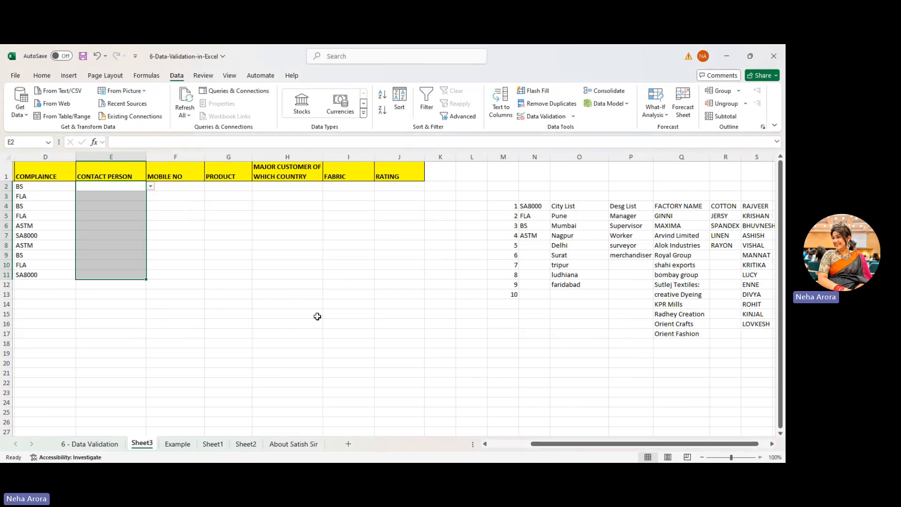
- Pick MANNAT from the Contact Person dropdown in E2 and E6
left_click(151, 187)
left_click(136, 238)
left_click(121, 224)
left_click(150, 226)
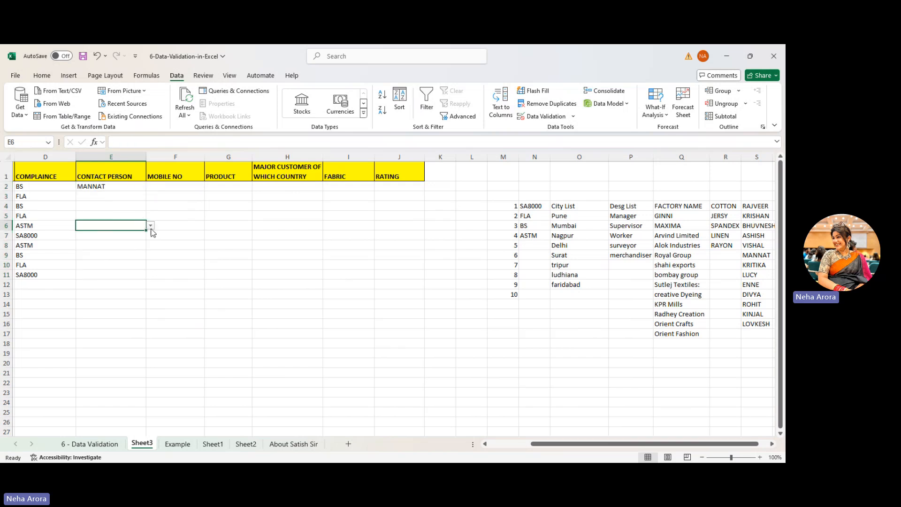
left_click(143, 276)
- Enter DIVYA in E5 and MANNAT in E4
left_click(131, 214)
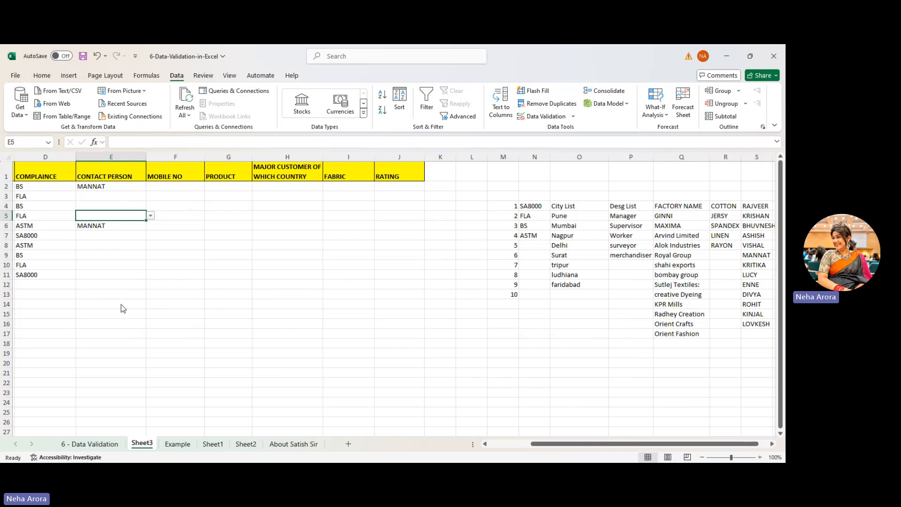
type("DIVYA")
left_click(128, 208)
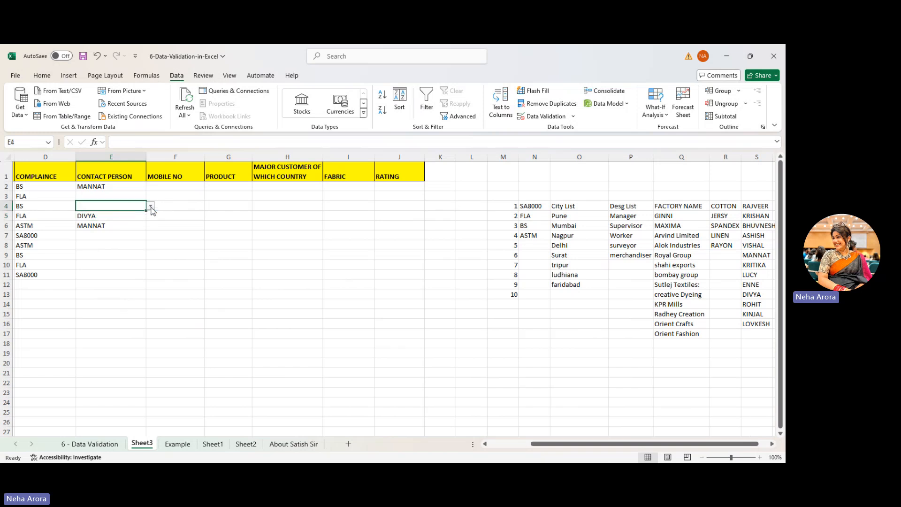
type("MANNAT")
left_click(209, 224)
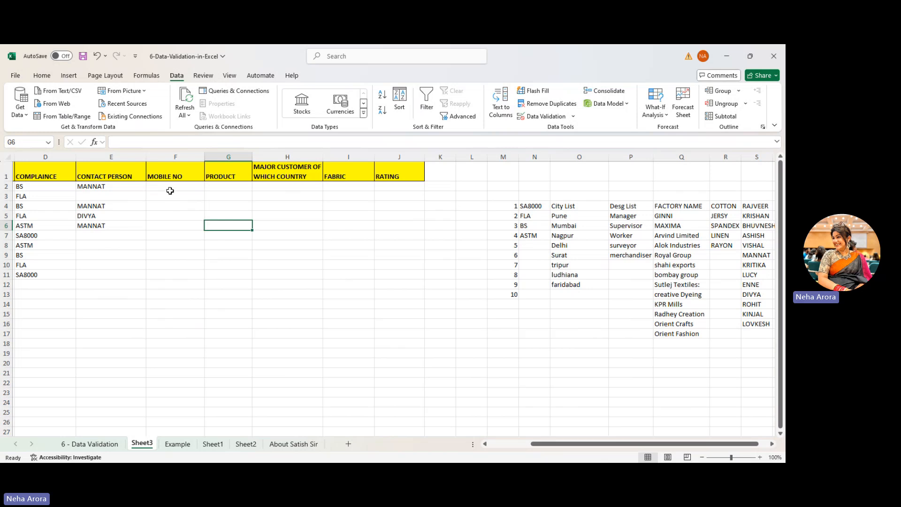
left_click(160, 186)
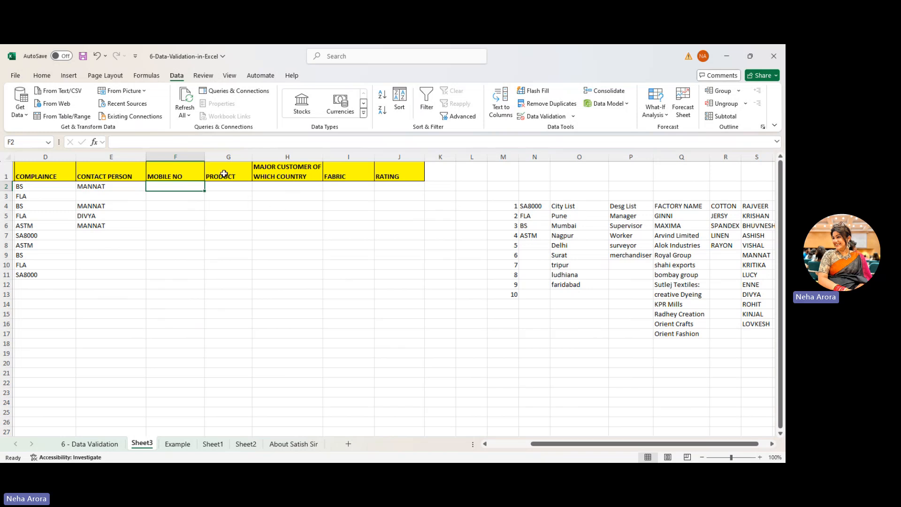
- Apply a data validation rule to the Major Customer cells H2:H11
left_click(238, 187)
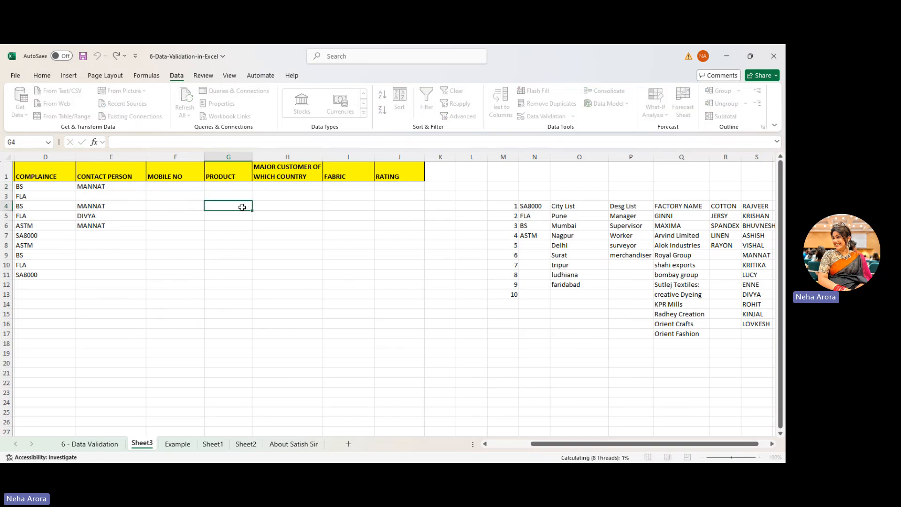
left_click_drag(235, 185, 233, 253)
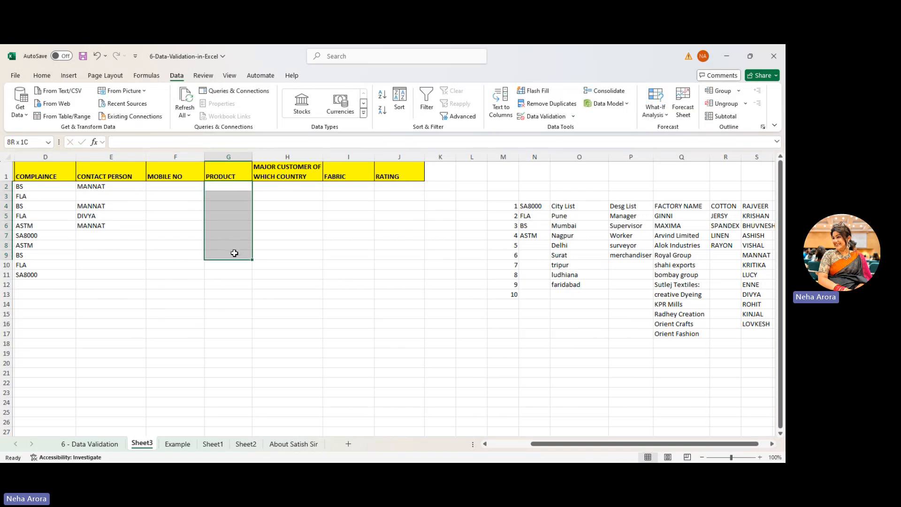
left_click(289, 190)
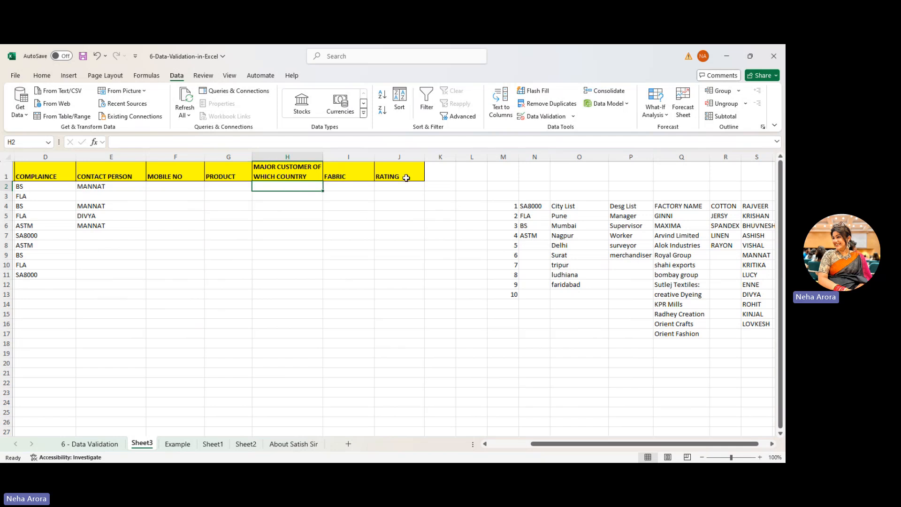
left_click(551, 118)
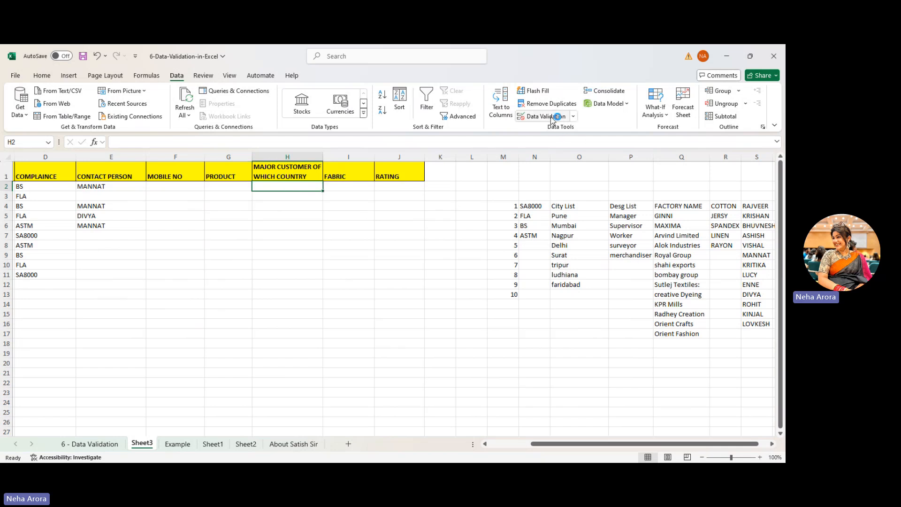
left_click_drag(279, 190, 274, 248)
left_click_drag(295, 187, 300, 273)
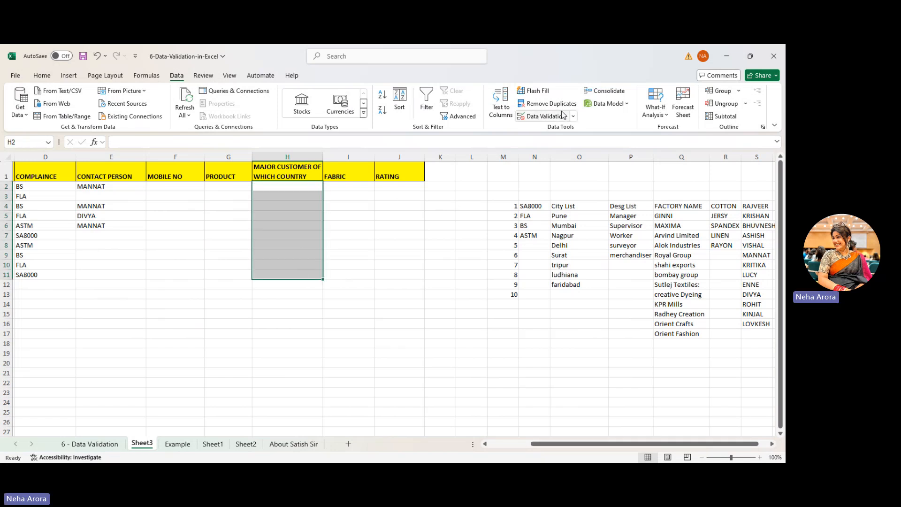
left_click(546, 116)
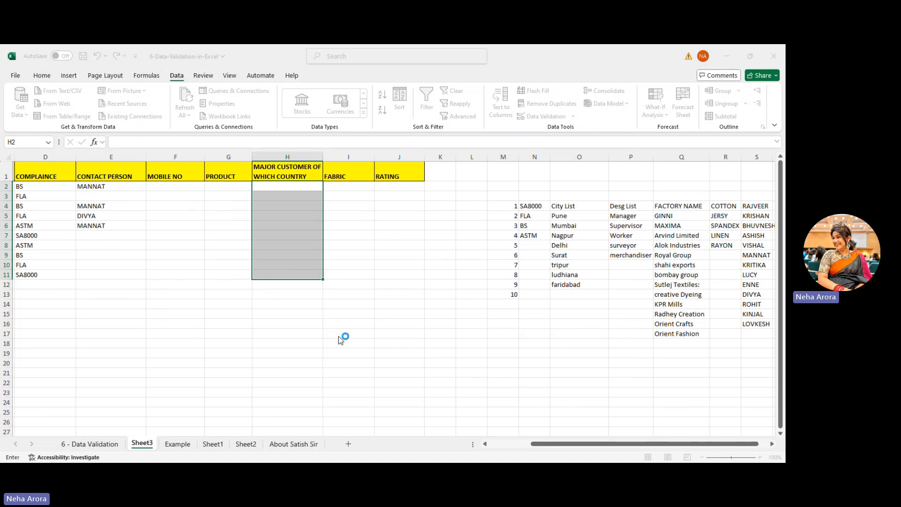
left_click(314, 188)
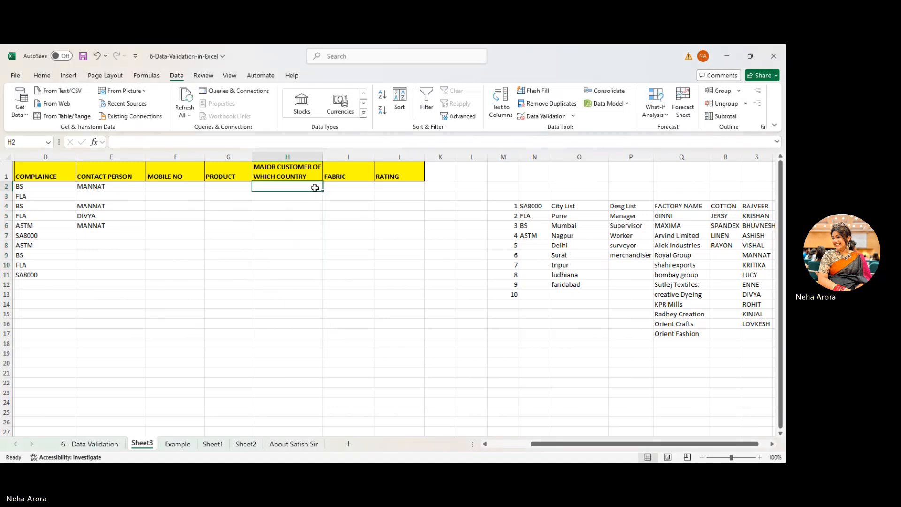
- Test the rule by entering india in H2, then cancel the rejection error
double_click(314, 188)
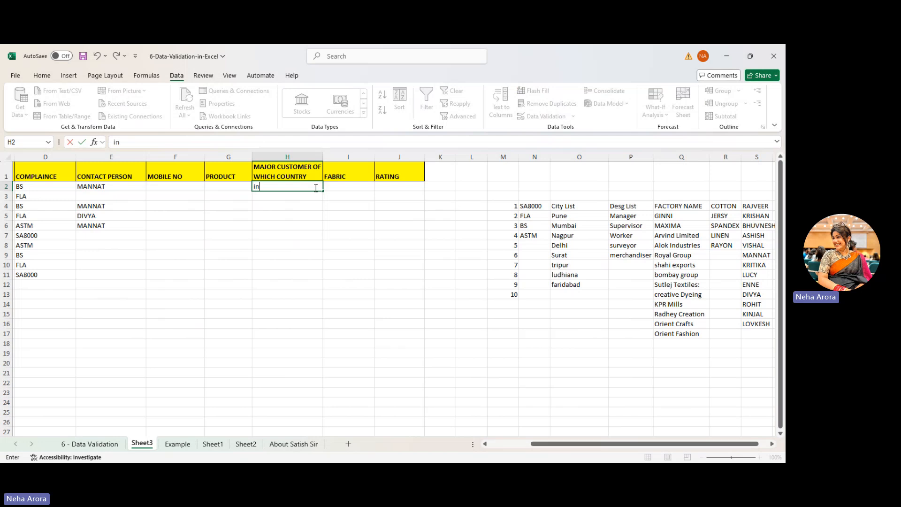
key("Return")
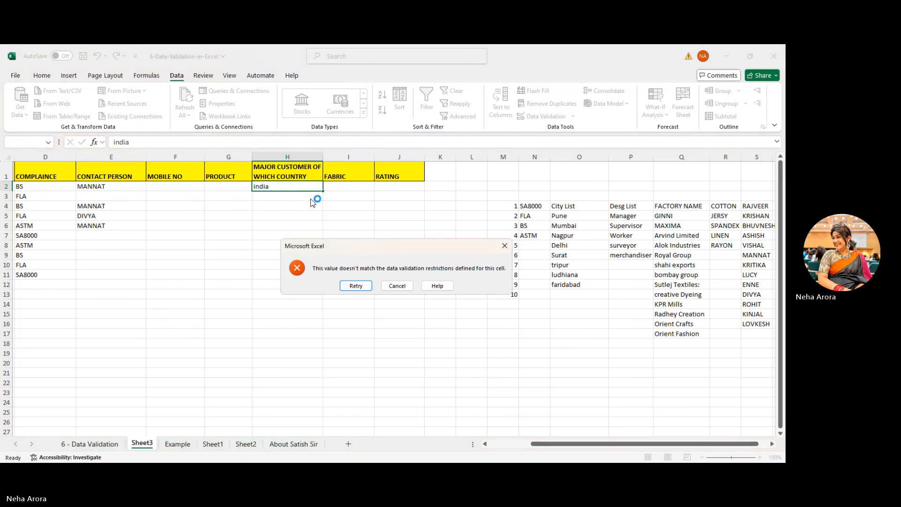
left_click(399, 285)
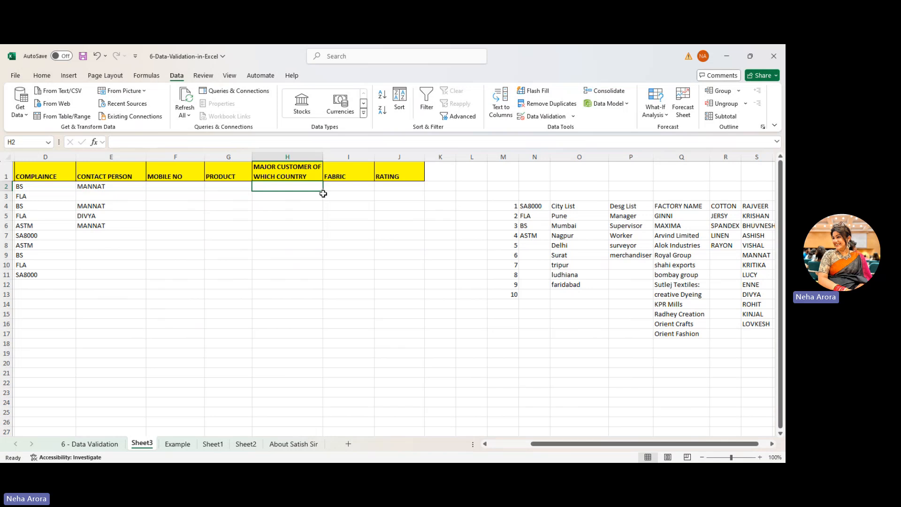
left_click_drag(304, 185, 304, 244)
left_click(557, 119)
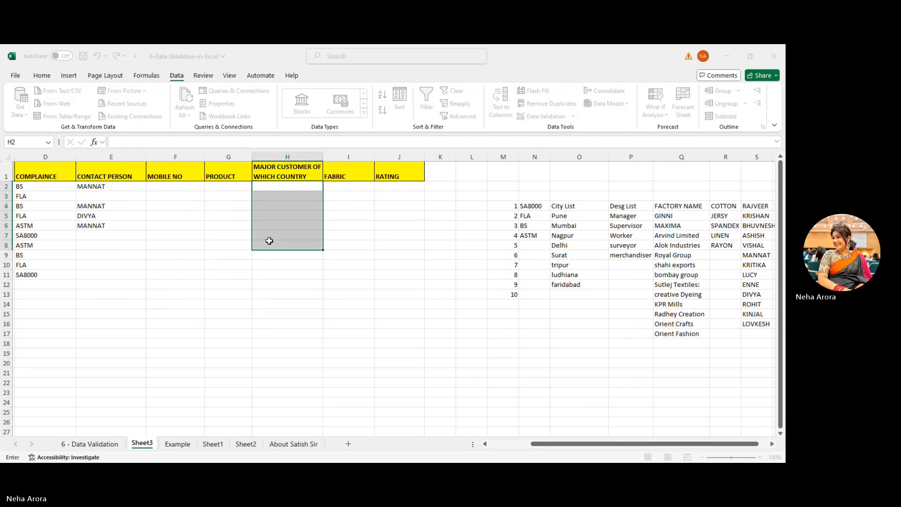
left_click(387, 241)
key("BackSpace")
- Give Fabric cells I2:I11 a List validation sourced from R4:R8
left_click(357, 264)
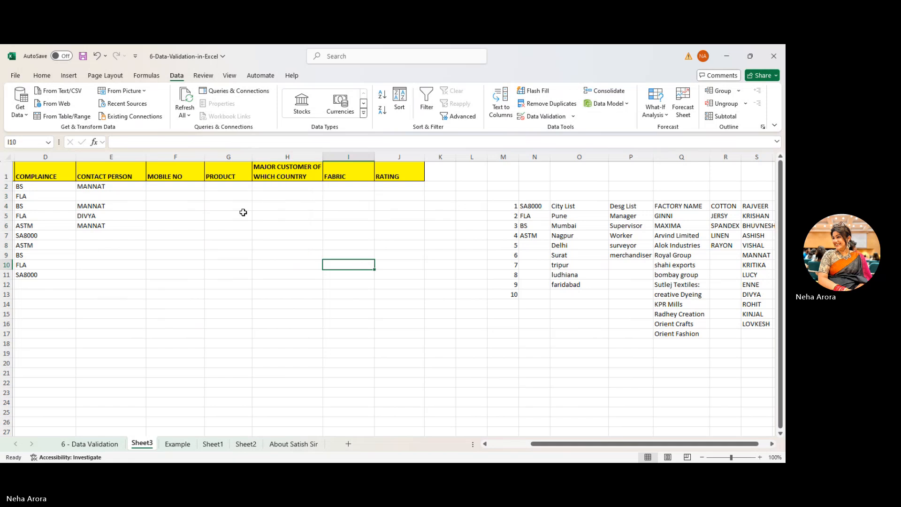
left_click(345, 186)
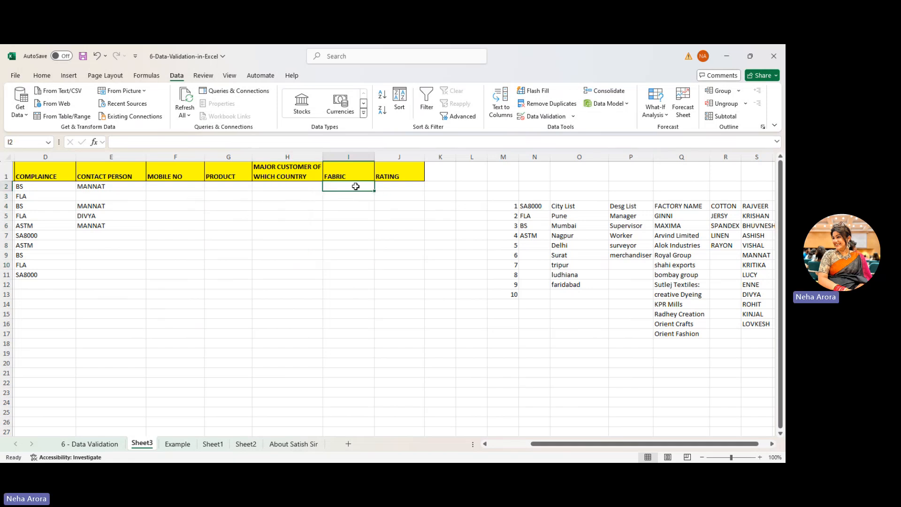
left_click_drag(356, 186, 358, 271)
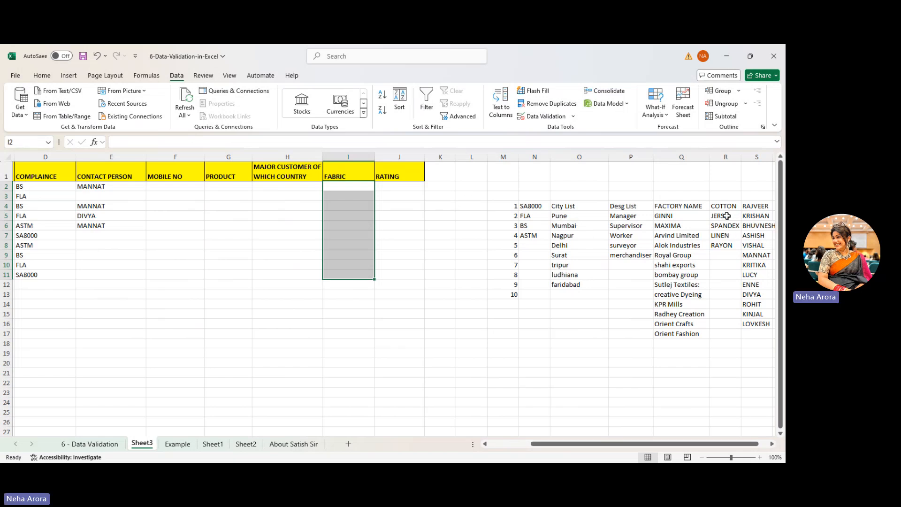
left_click(535, 116)
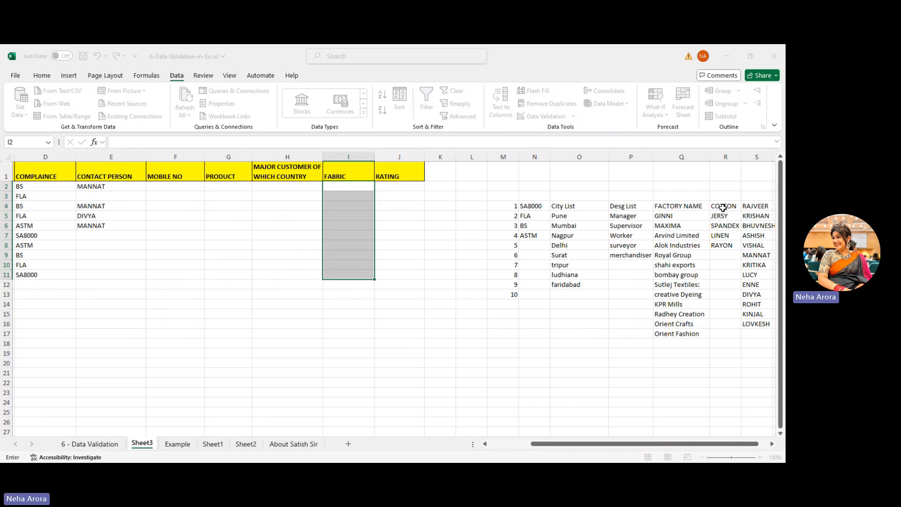
left_click_drag(722, 207, 721, 245)
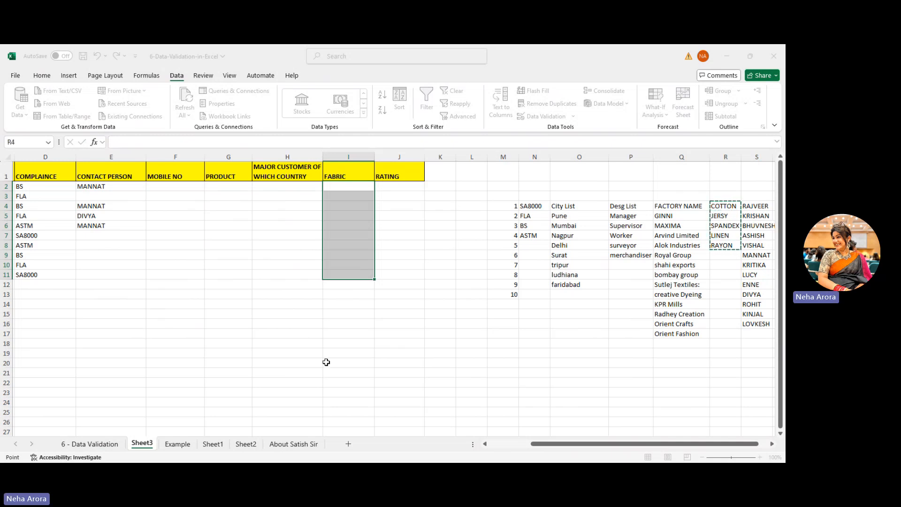
key("Return")
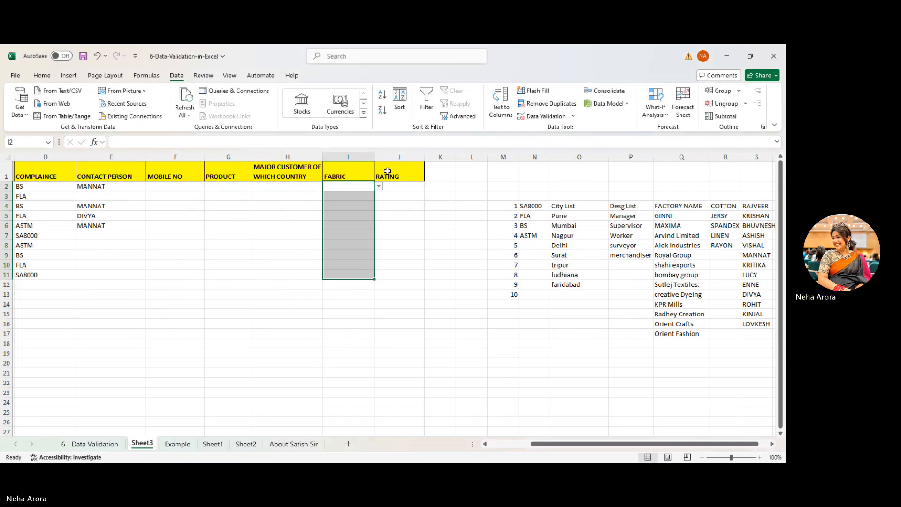
- Choose JERSY from the Fabric dropdown in I2 and I3
left_click(378, 186)
left_click(367, 198)
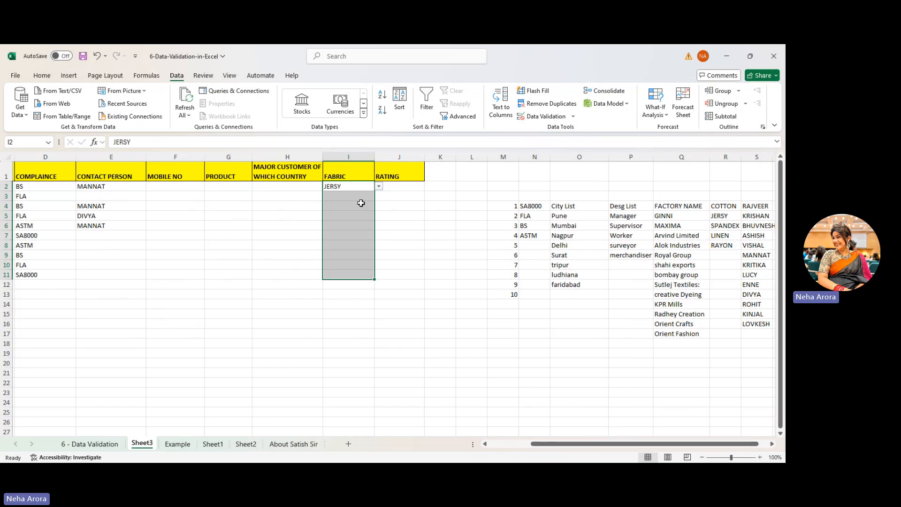
left_click(355, 196)
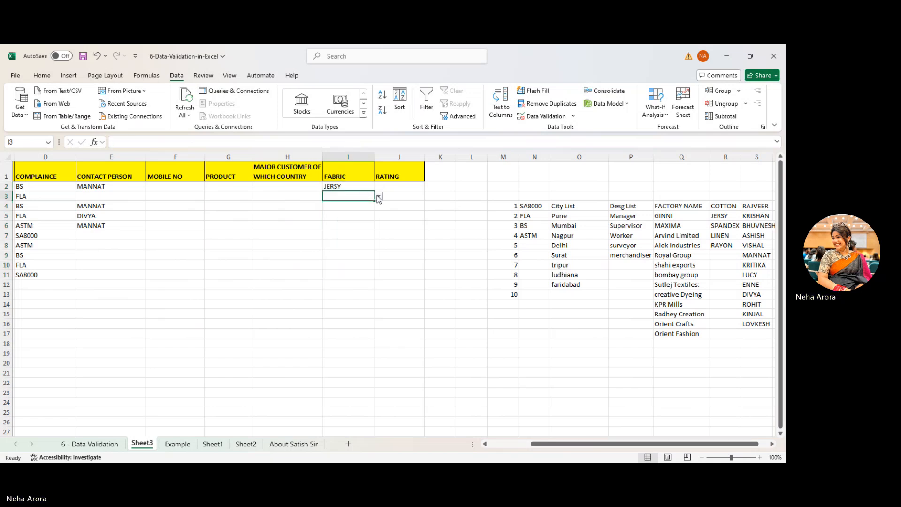
left_click(379, 198)
left_click(359, 213)
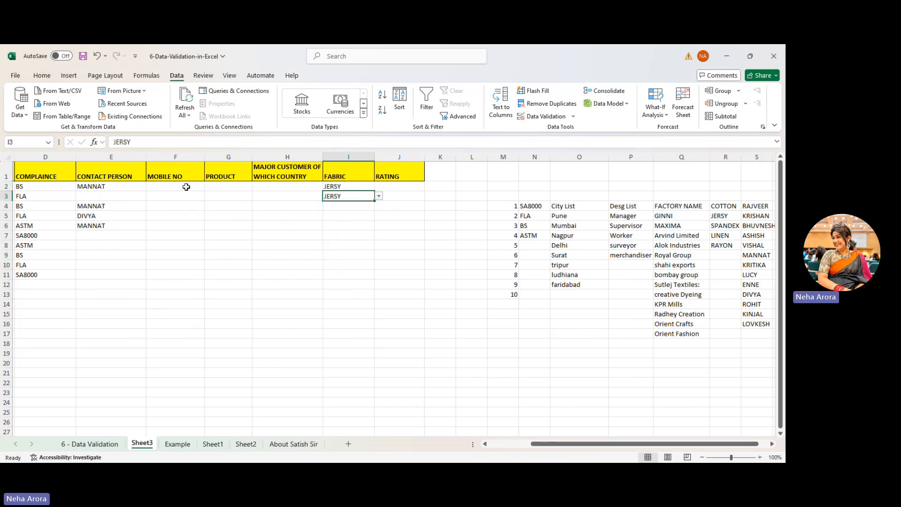
left_click(187, 187)
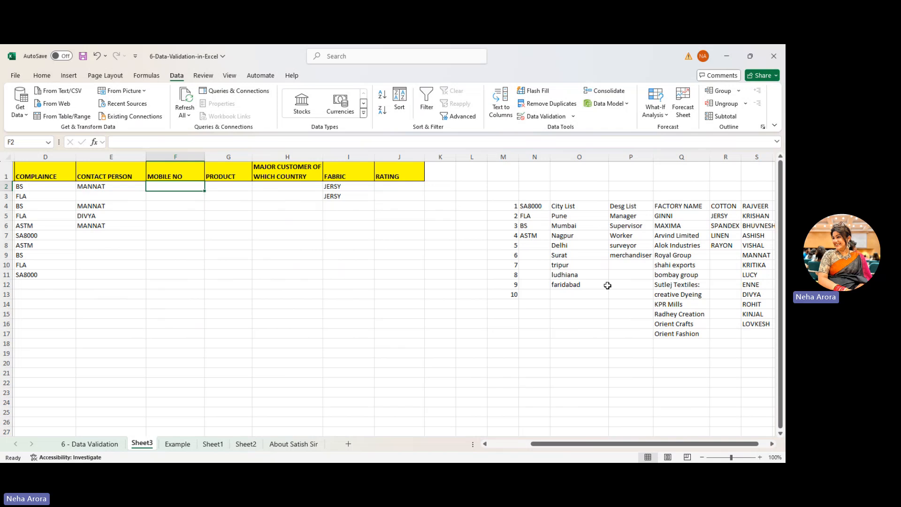
- Open Data Validation for F2 and adjust the allowed criteria for mobile numbers
left_click_drag(619, 443, 579, 444)
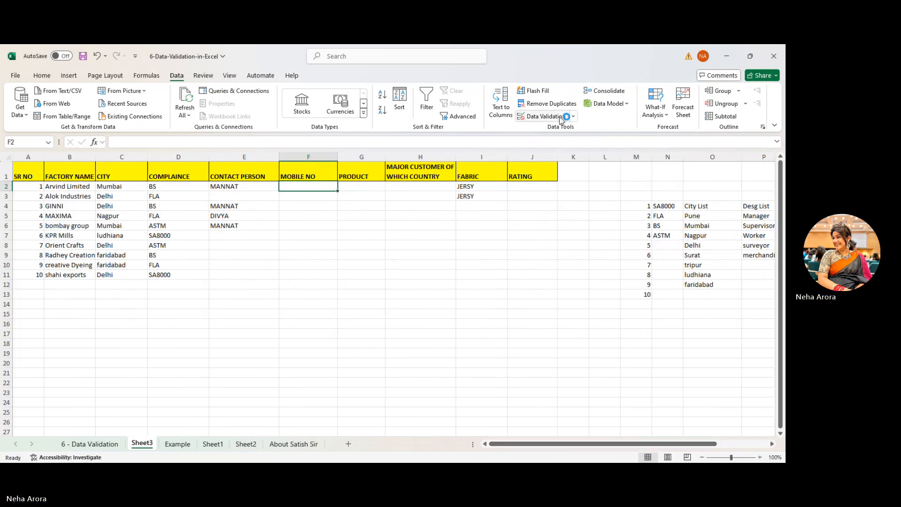
left_click(573, 116)
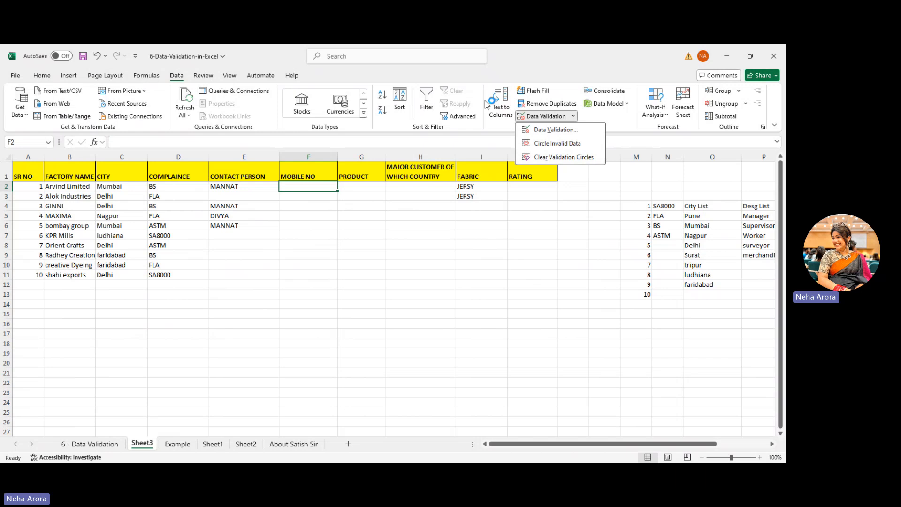
left_click(547, 130)
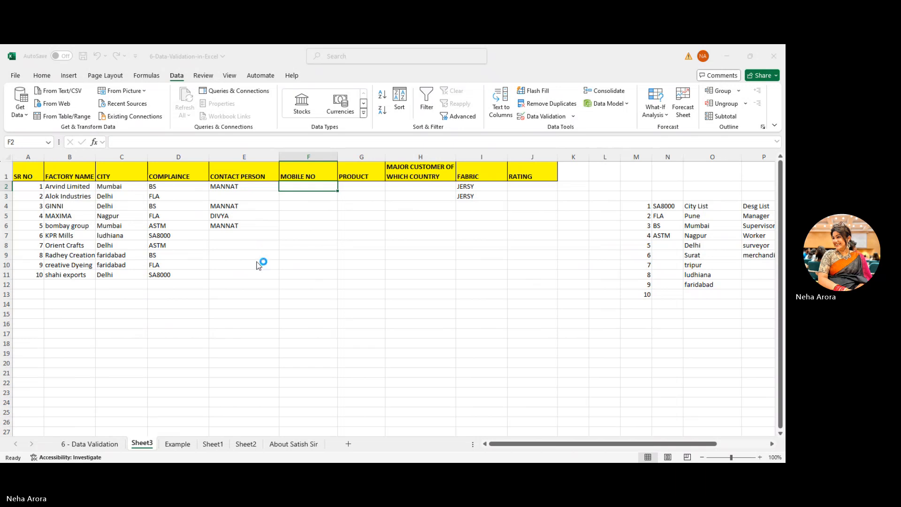
left_click(266, 285)
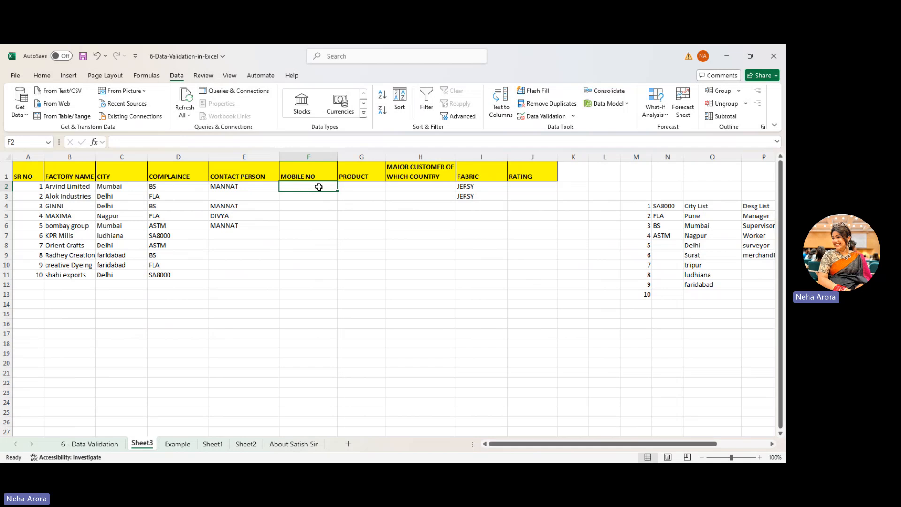
type("567")
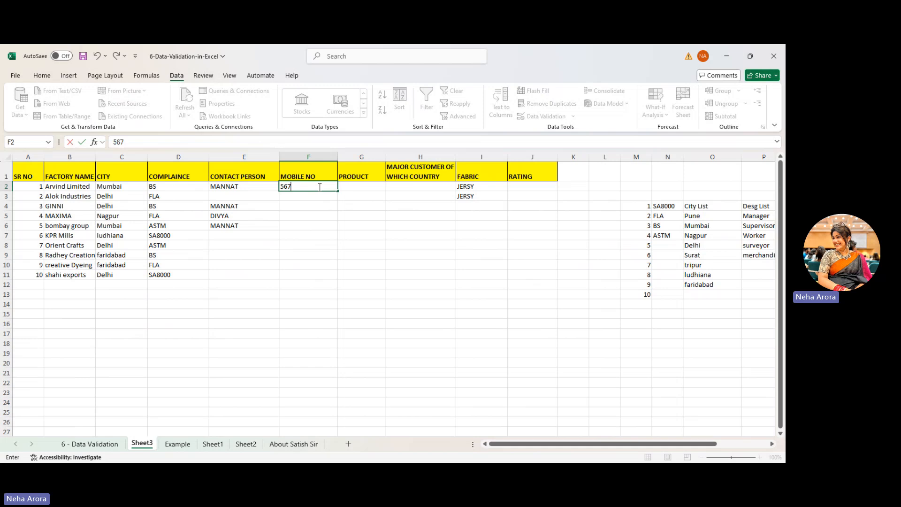
type("78")
key("Return")
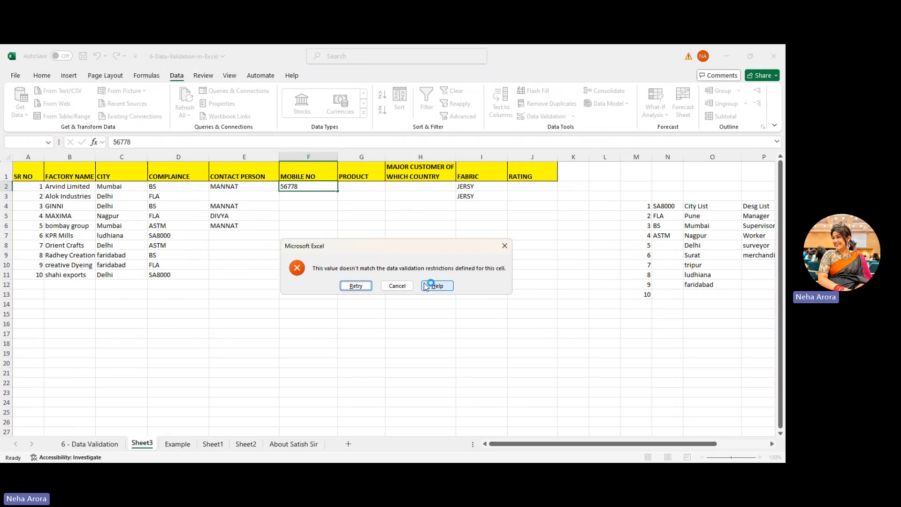
left_click(399, 289)
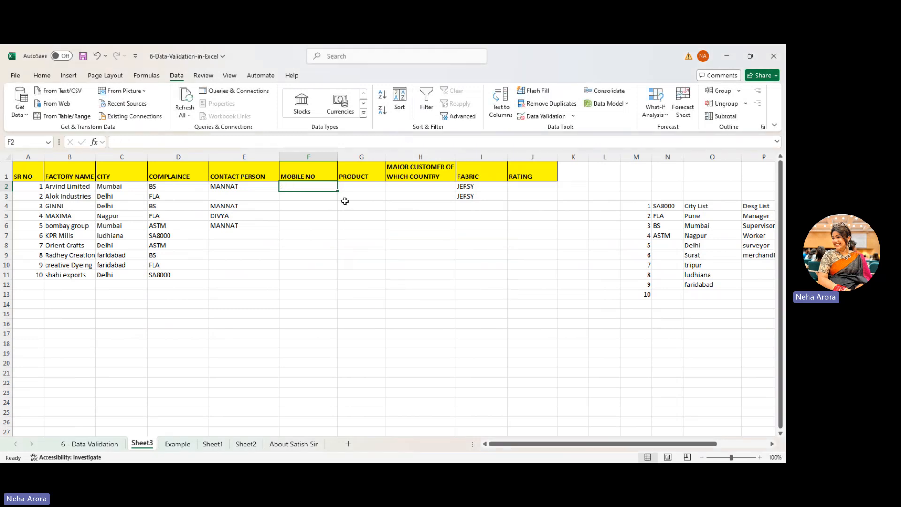
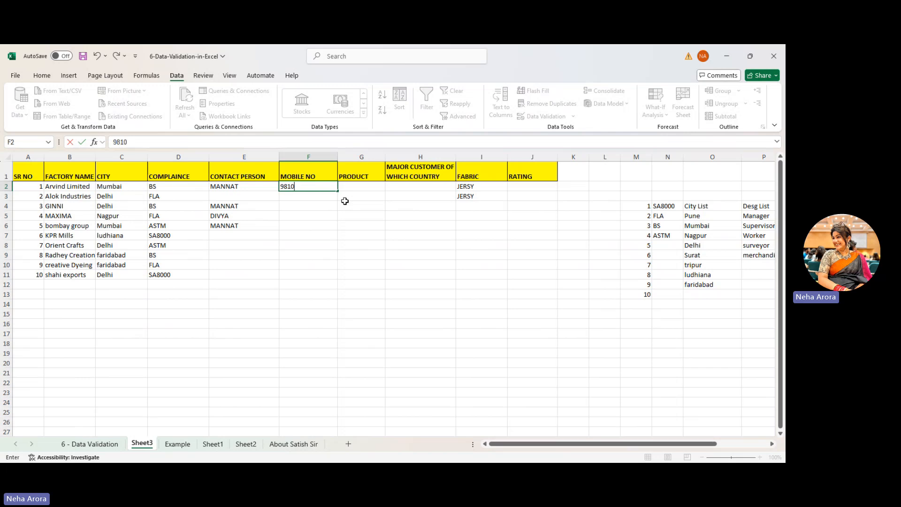
key("Return")
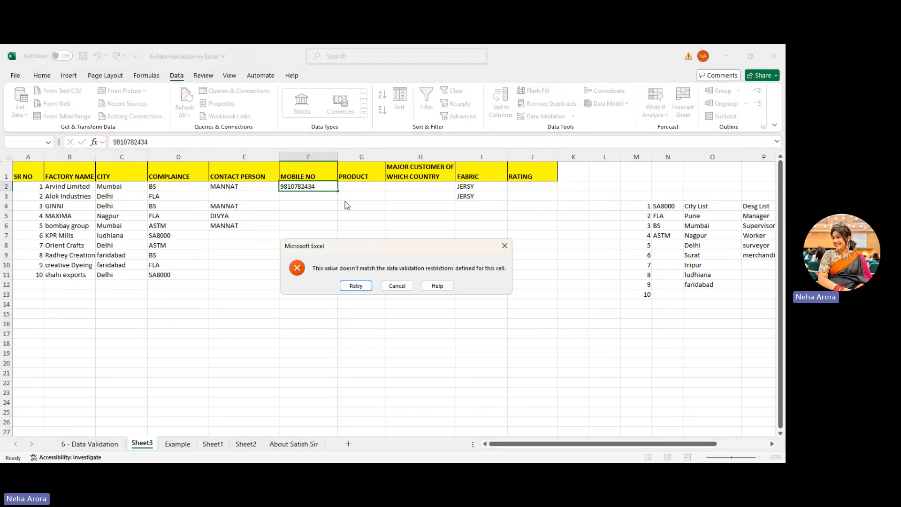
left_click(369, 284)
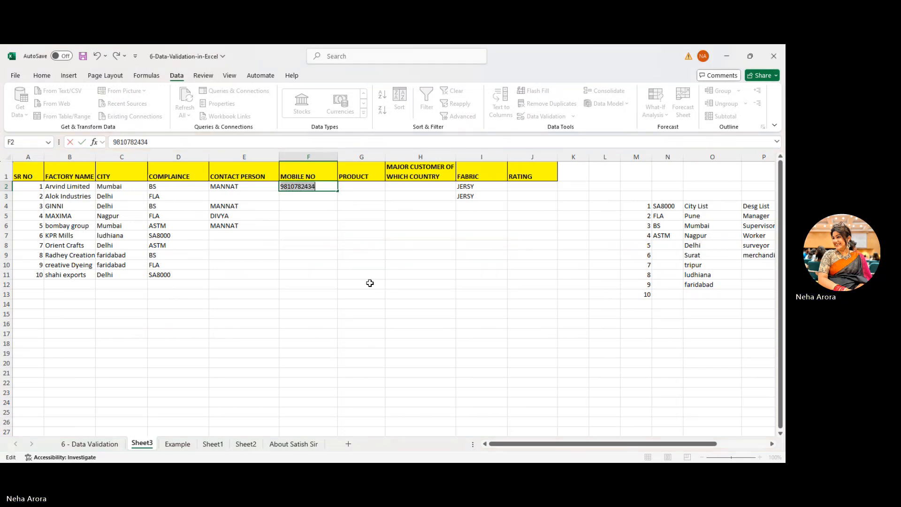
left_click(327, 188)
key("Return")
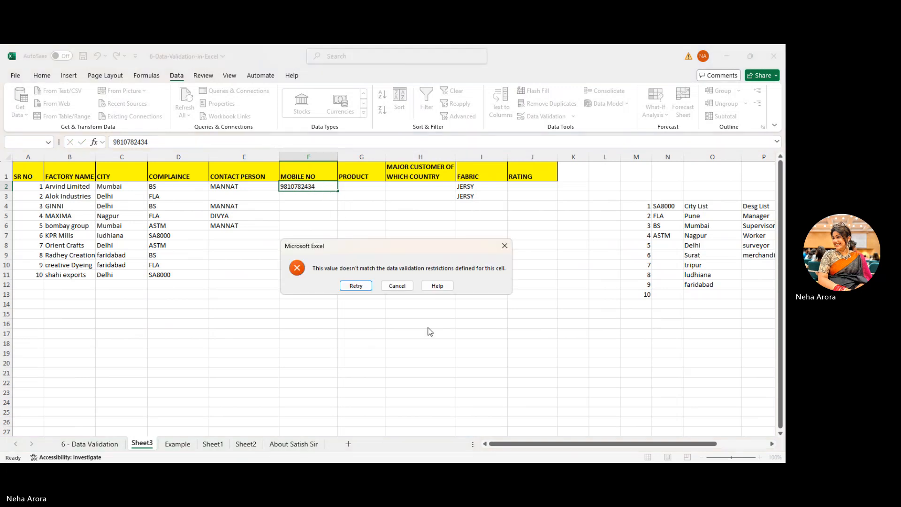
left_click(356, 285)
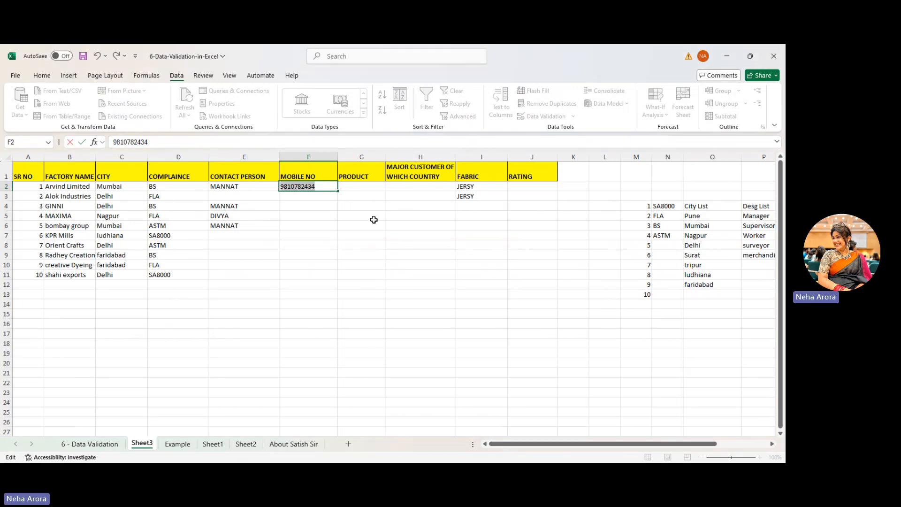
key("Return")
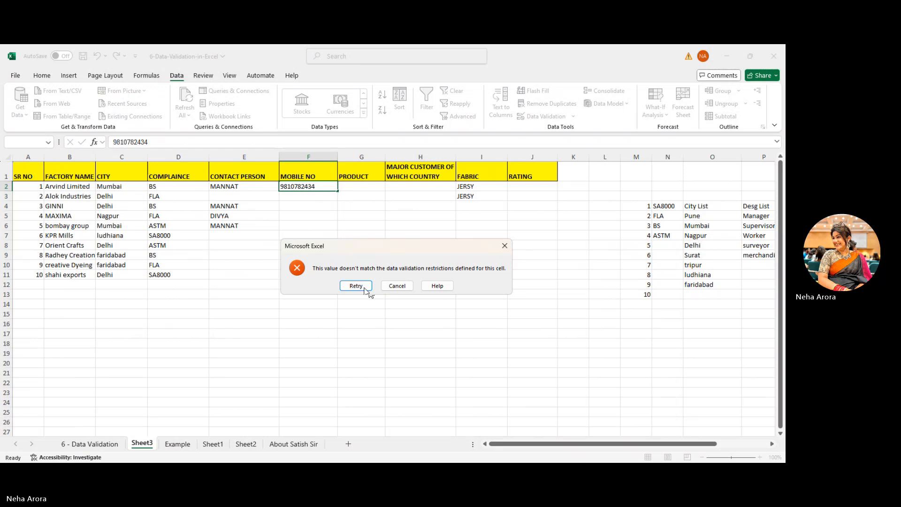
left_click(355, 285)
key("Return")
left_click(367, 291)
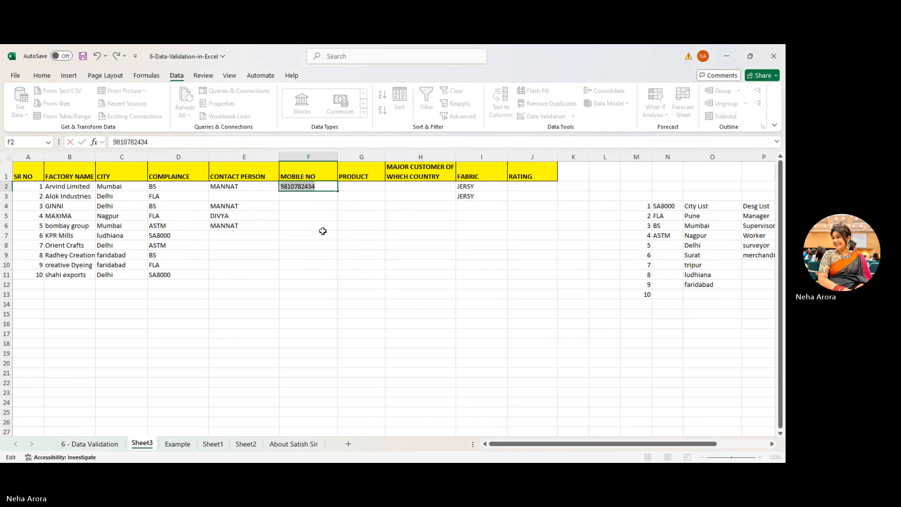
key("Return")
left_click(349, 288)
left_click(252, 186)
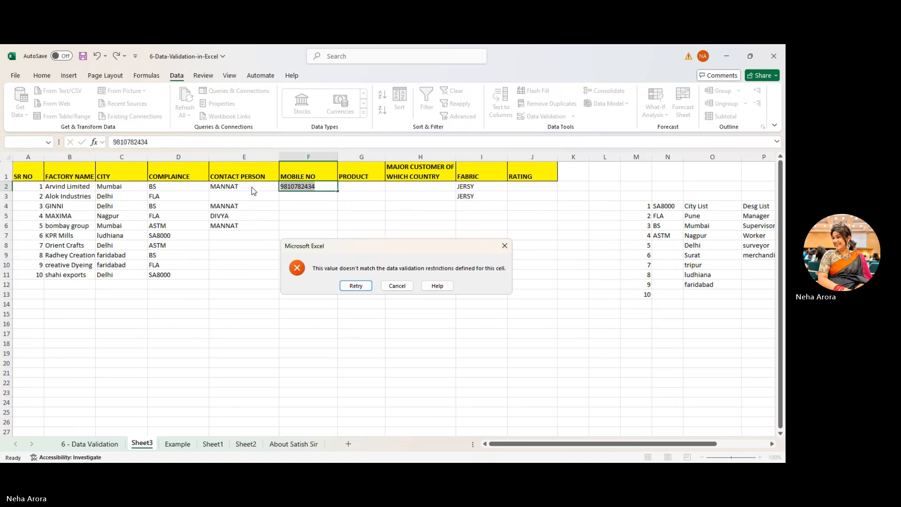
left_click(399, 286)
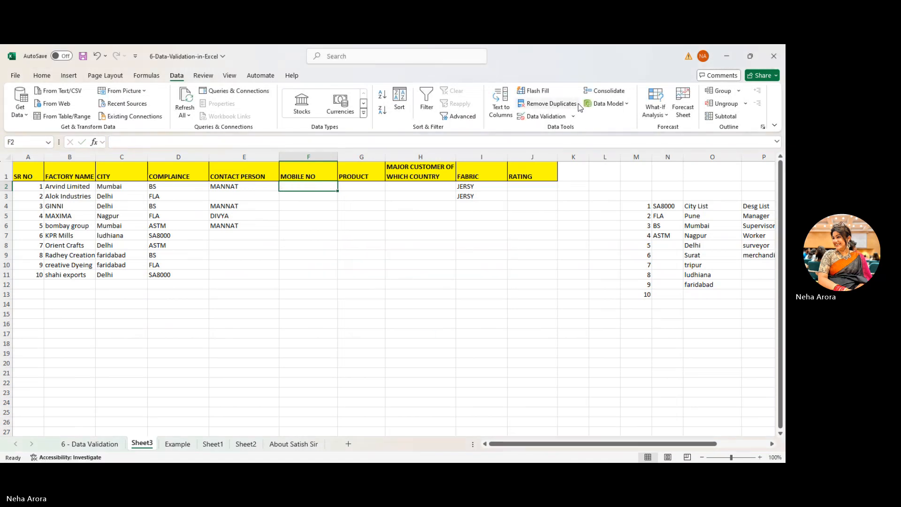
- Recheck F2's validation rule, enter a ten-digit mobile number, and retry after the rejection
left_click(546, 117)
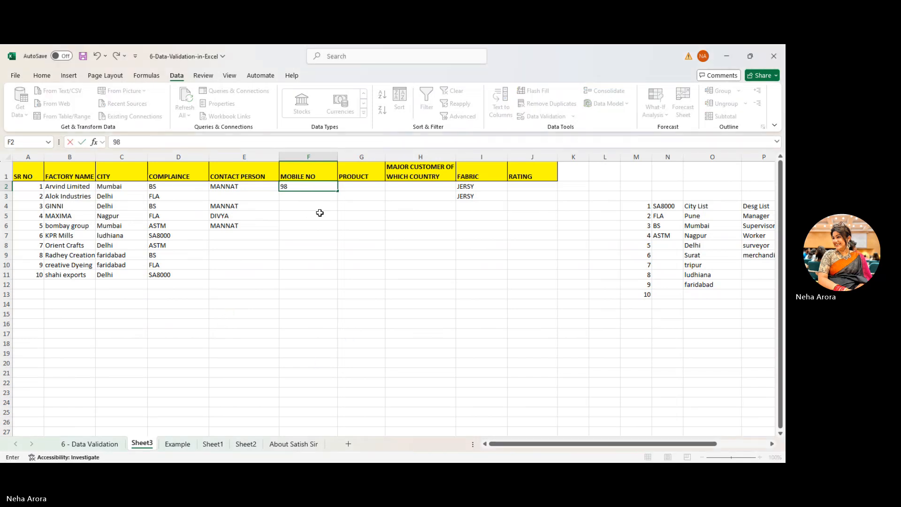
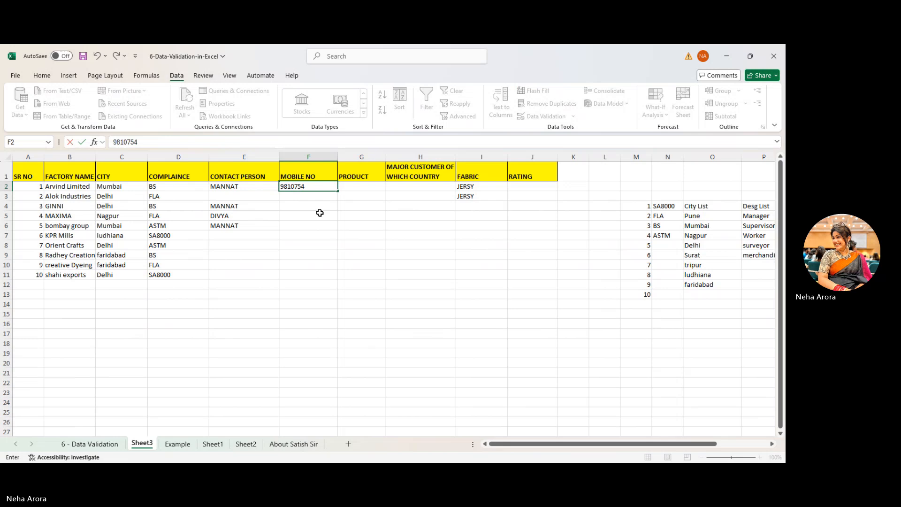
key("Return")
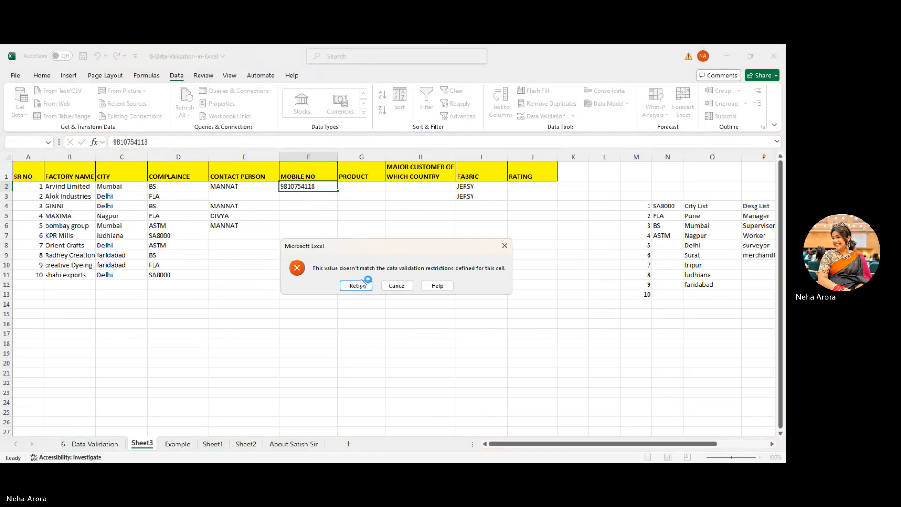
left_click(362, 285)
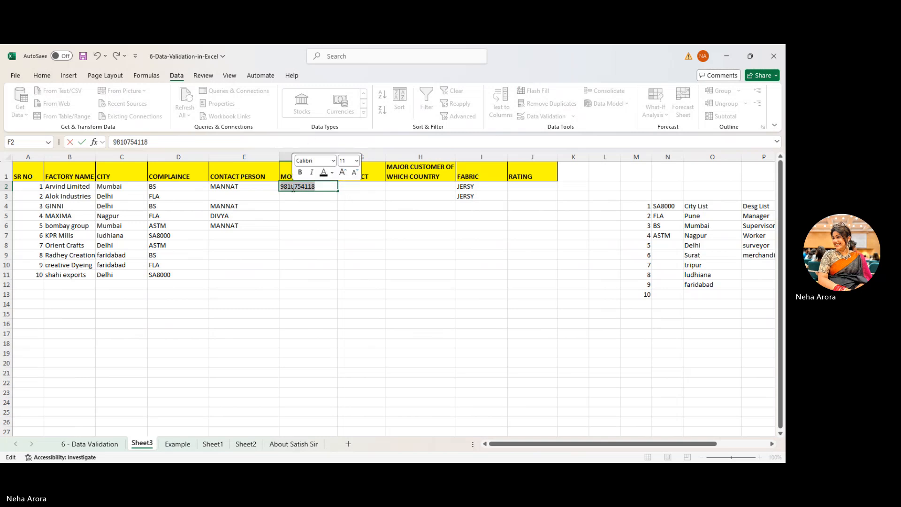
left_click(322, 197)
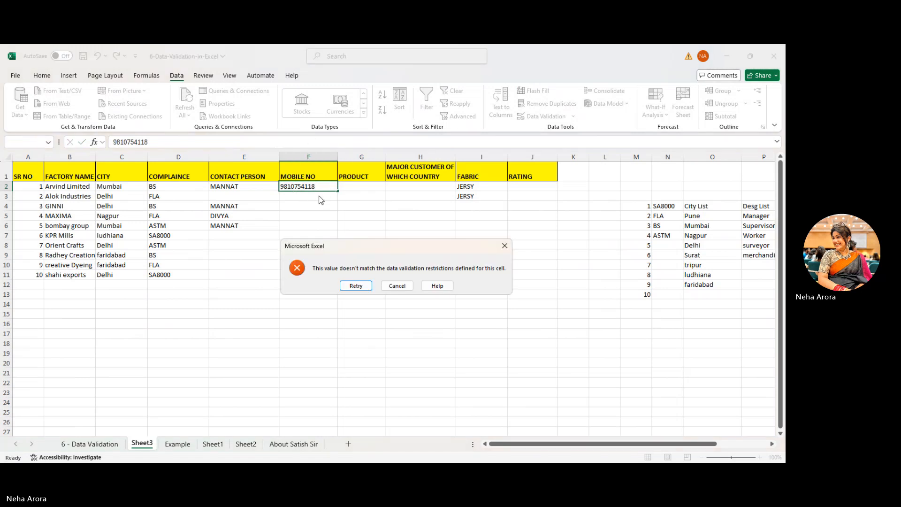
left_click(369, 286)
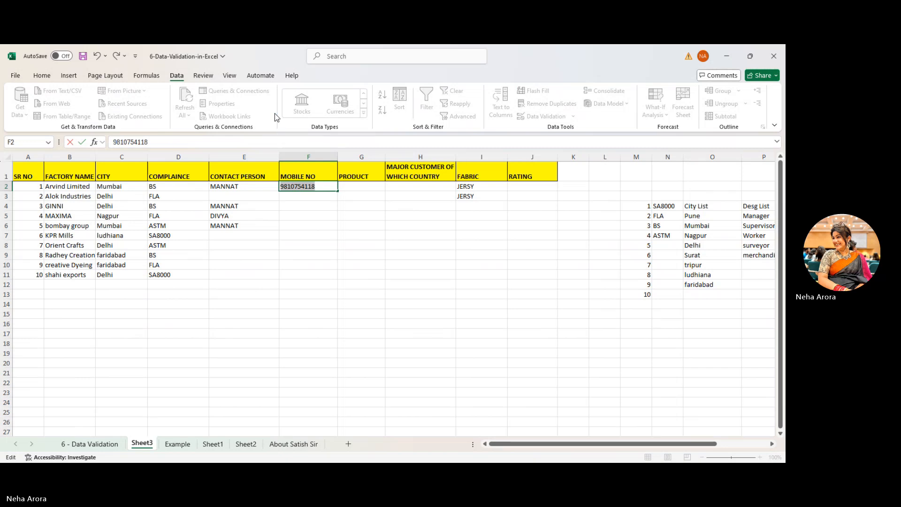
- Bring the Data tools back into view and switch to another window
left_click(105, 75)
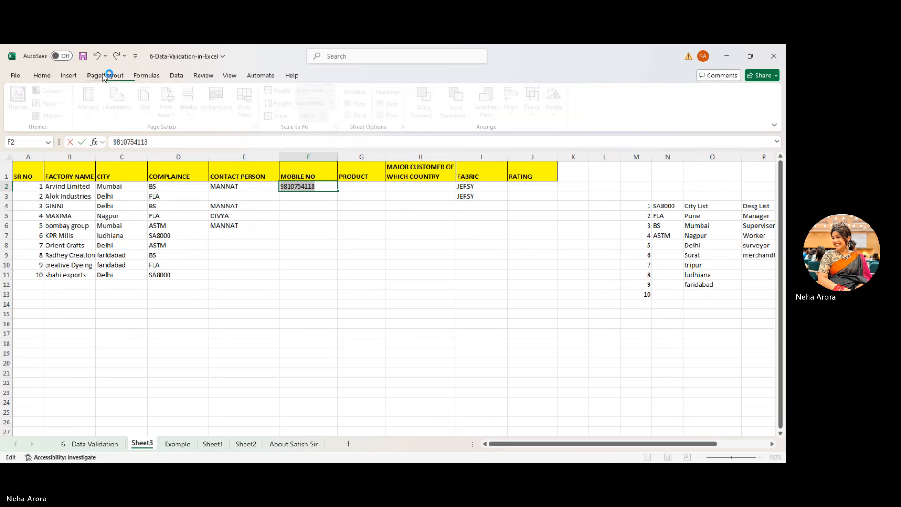
left_click(180, 77)
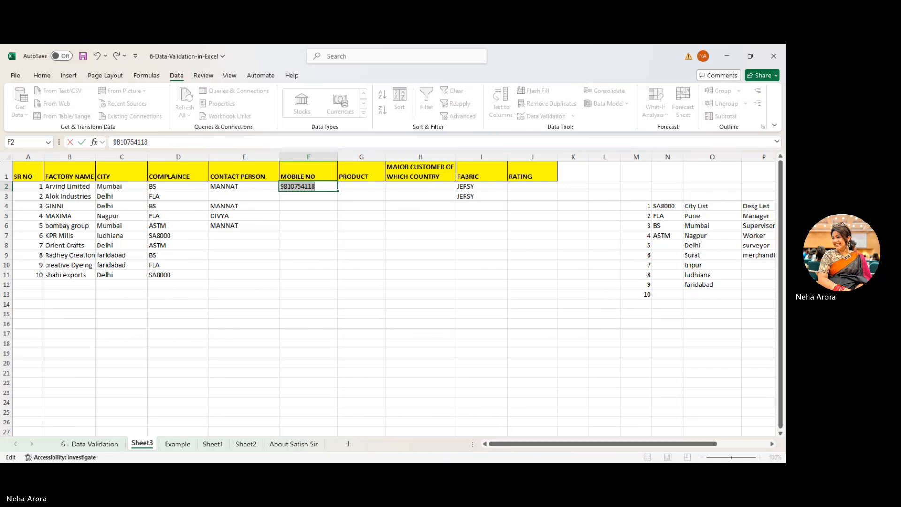
key("alt+Tab")
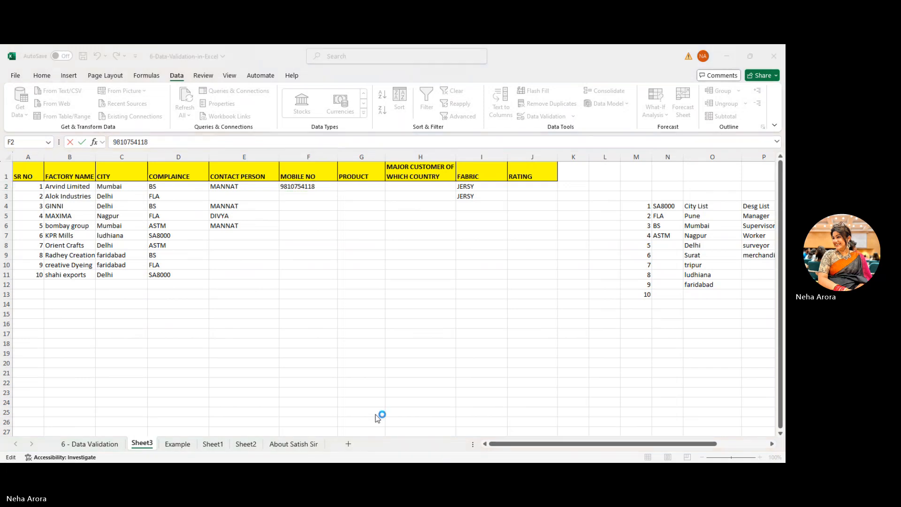